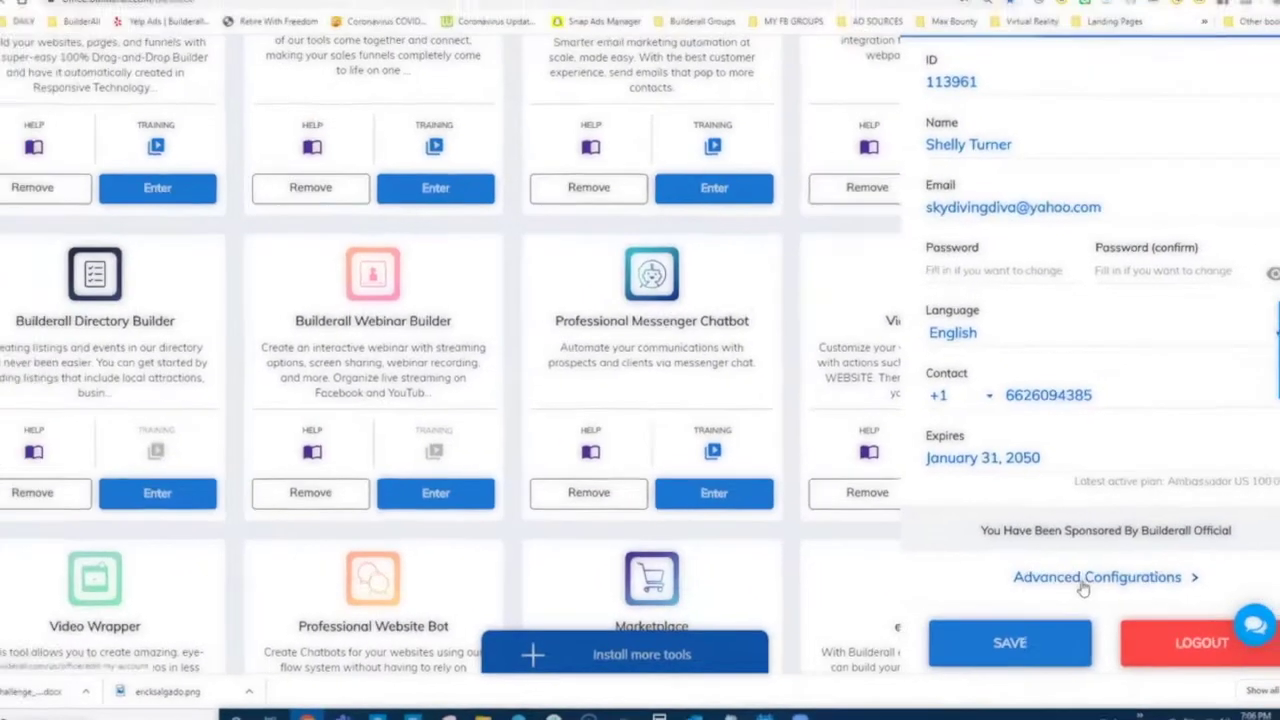
Open the advanced account configurations and review the Tags fields, including registration data, additional URLs, other data and address
{"action": "left_click", "coordinate": [1075, 685]}
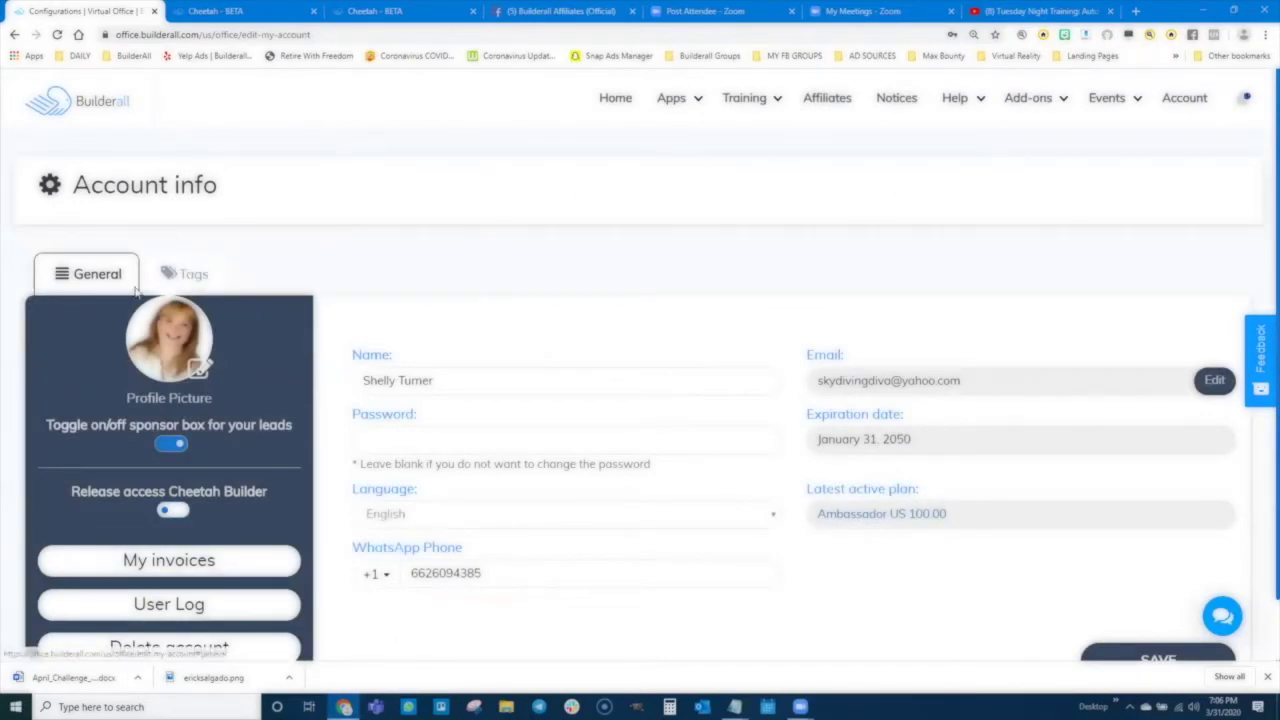
{"action": "left_click", "coordinate": [182, 274]}
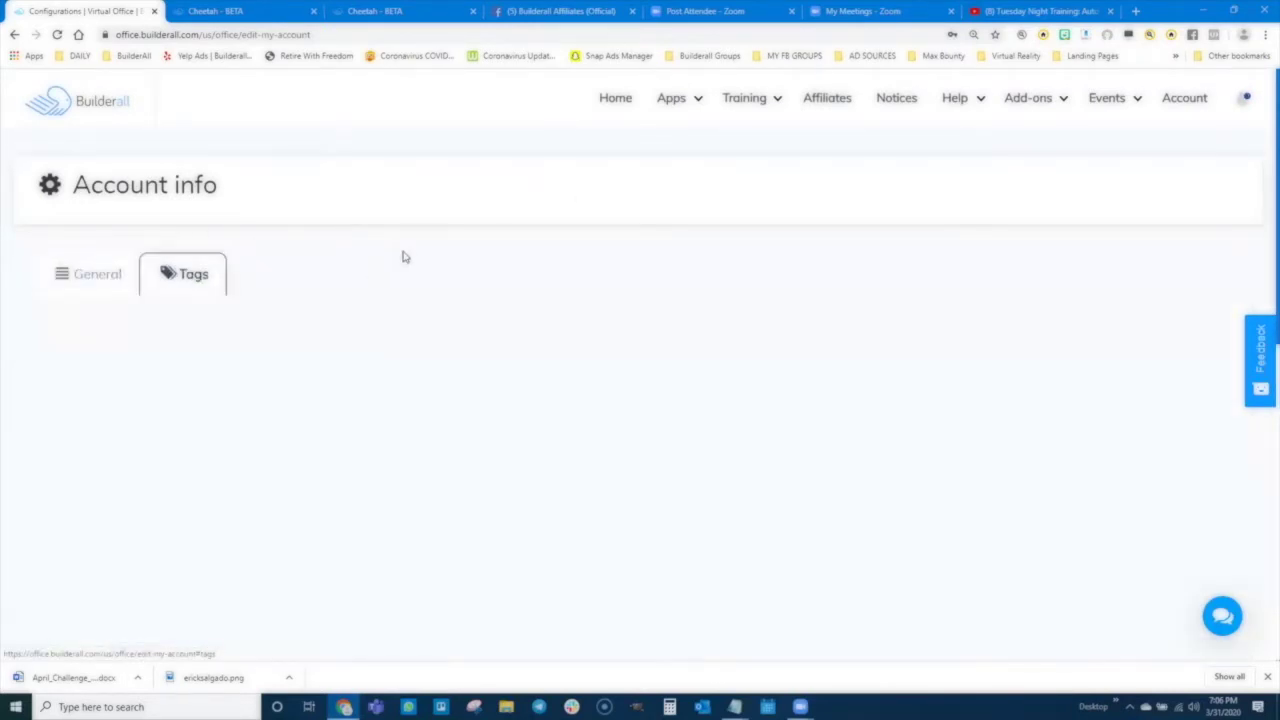
{"action": "scroll", "coordinate": [598, 440], "scroll_direction": "down", "scroll_amount": 1}
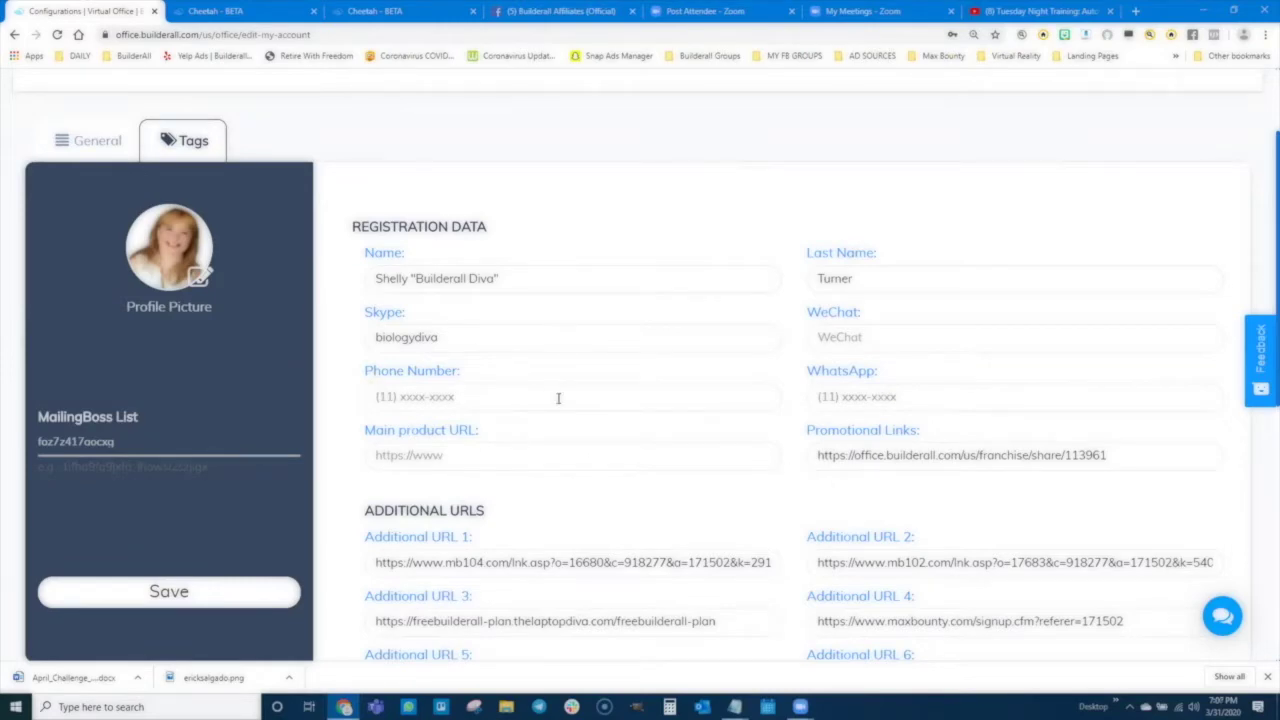
{"action": "scroll", "coordinate": [577, 446], "scroll_direction": "down", "scroll_amount": 3}
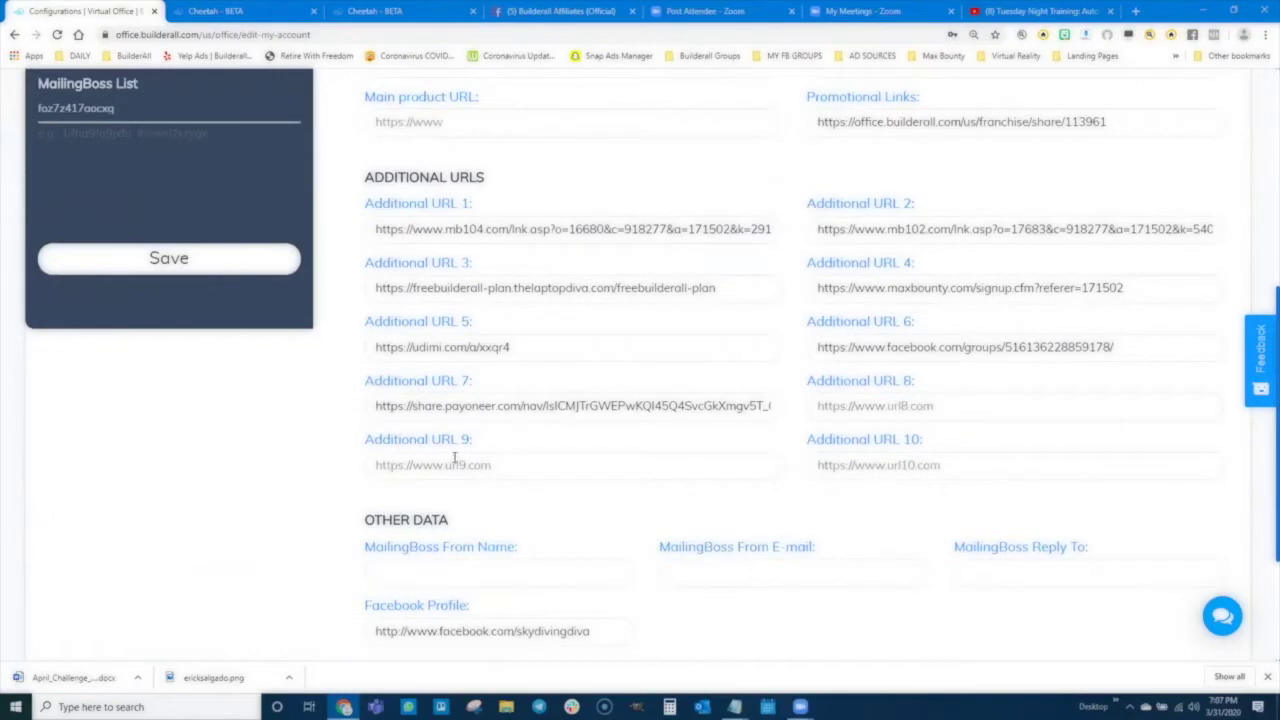
{"action": "scroll", "coordinate": [454, 458], "scroll_direction": "down", "scroll_amount": 2}
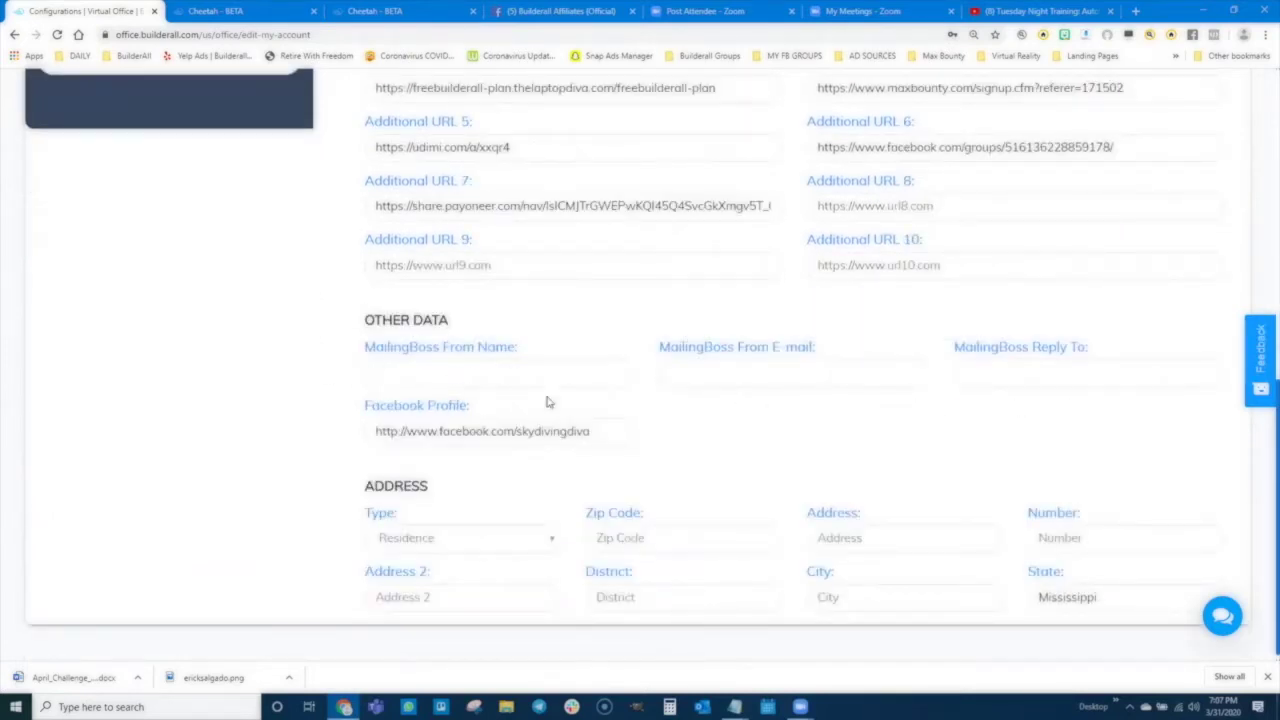
{"action": "scroll", "coordinate": [452, 500], "scroll_direction": "down", "scroll_amount": 1}
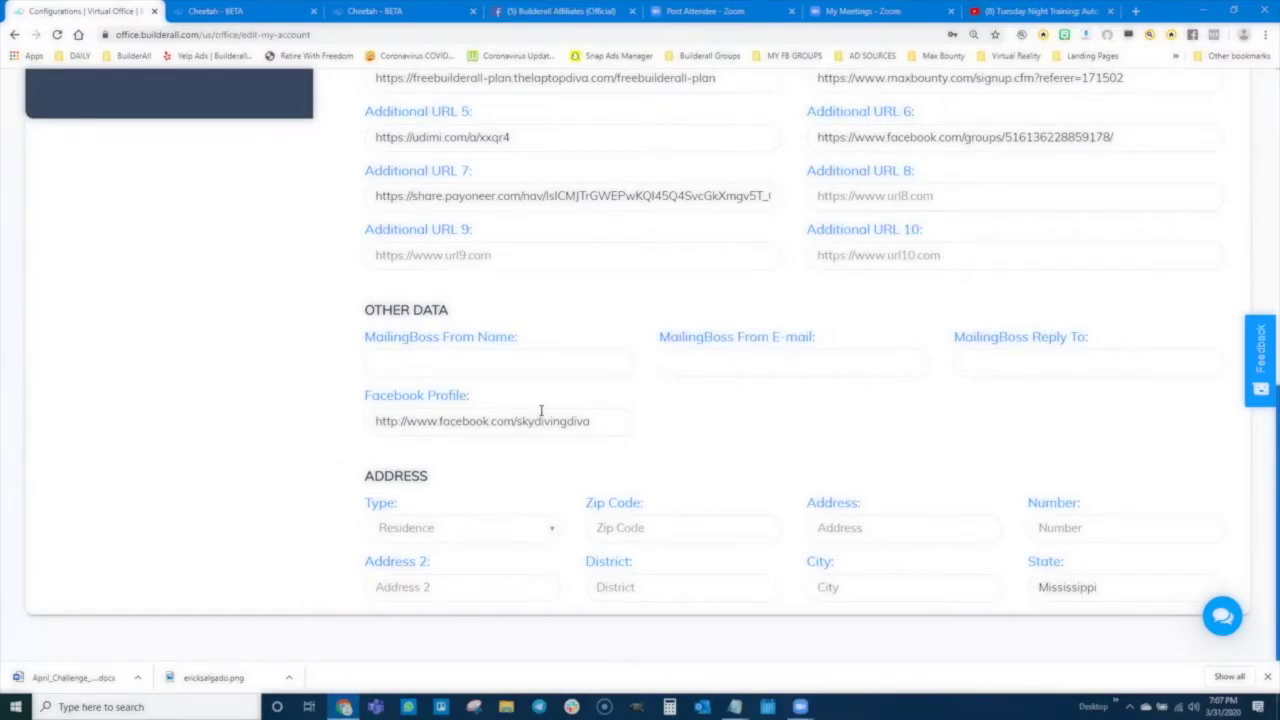
{"action": "scroll", "coordinate": [540, 410], "scroll_direction": "up", "scroll_amount": 5}
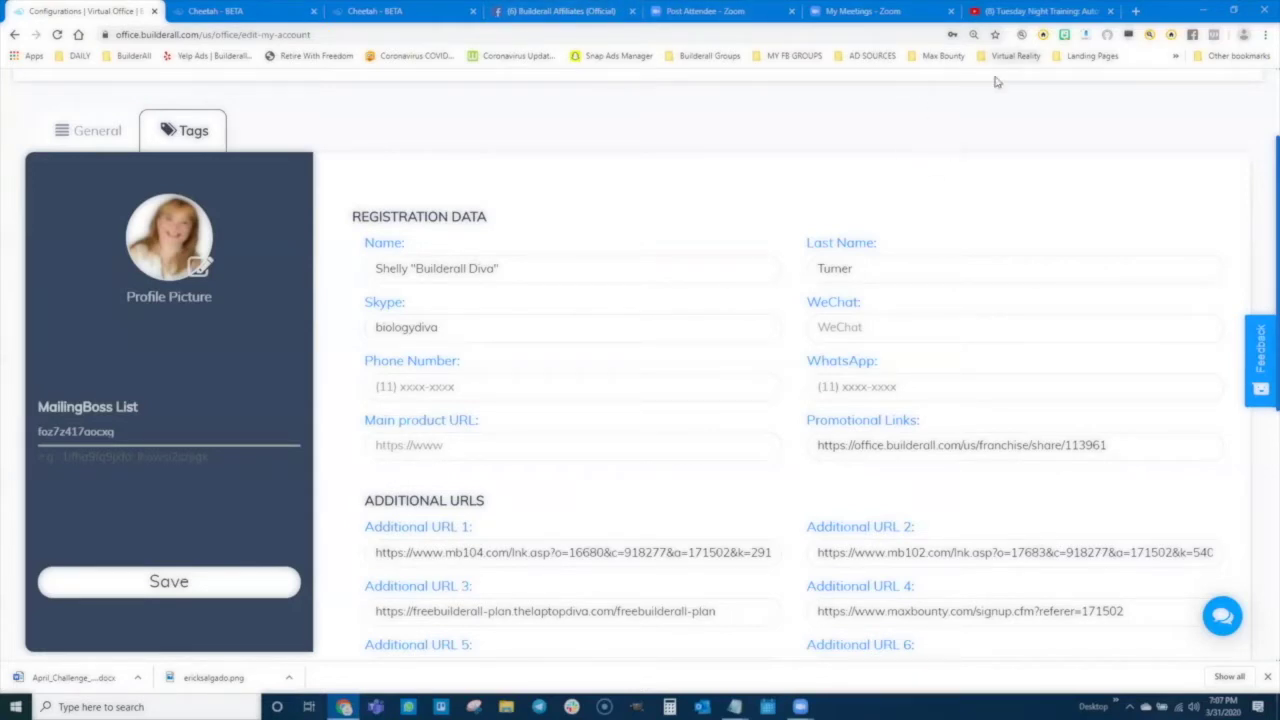
Switch to the Cheetah builder and create a new blank-template site with "Autofunnel Tags" as both title and description
{"action": "left_click", "coordinate": [238, 12]}
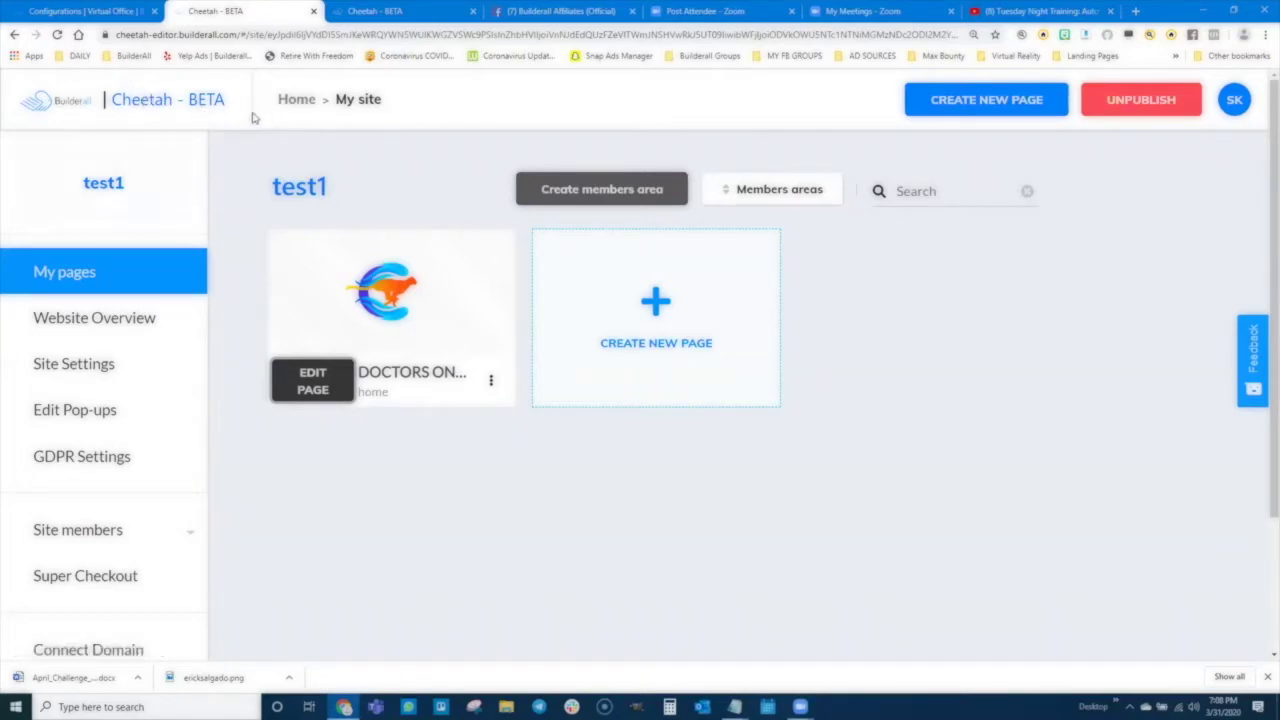
{"action": "left_click", "coordinate": [152, 105]}
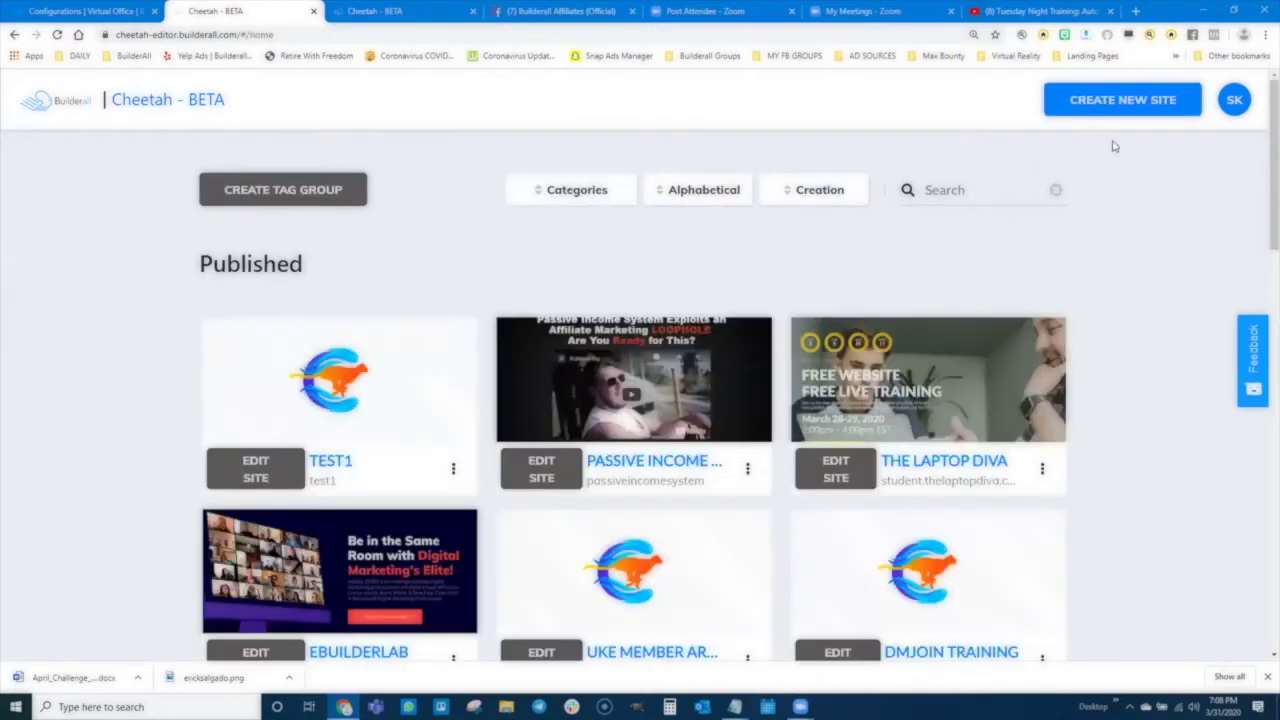
{"action": "left_click", "coordinate": [1130, 110]}
{"action": "left_click", "coordinate": [549, 282]}
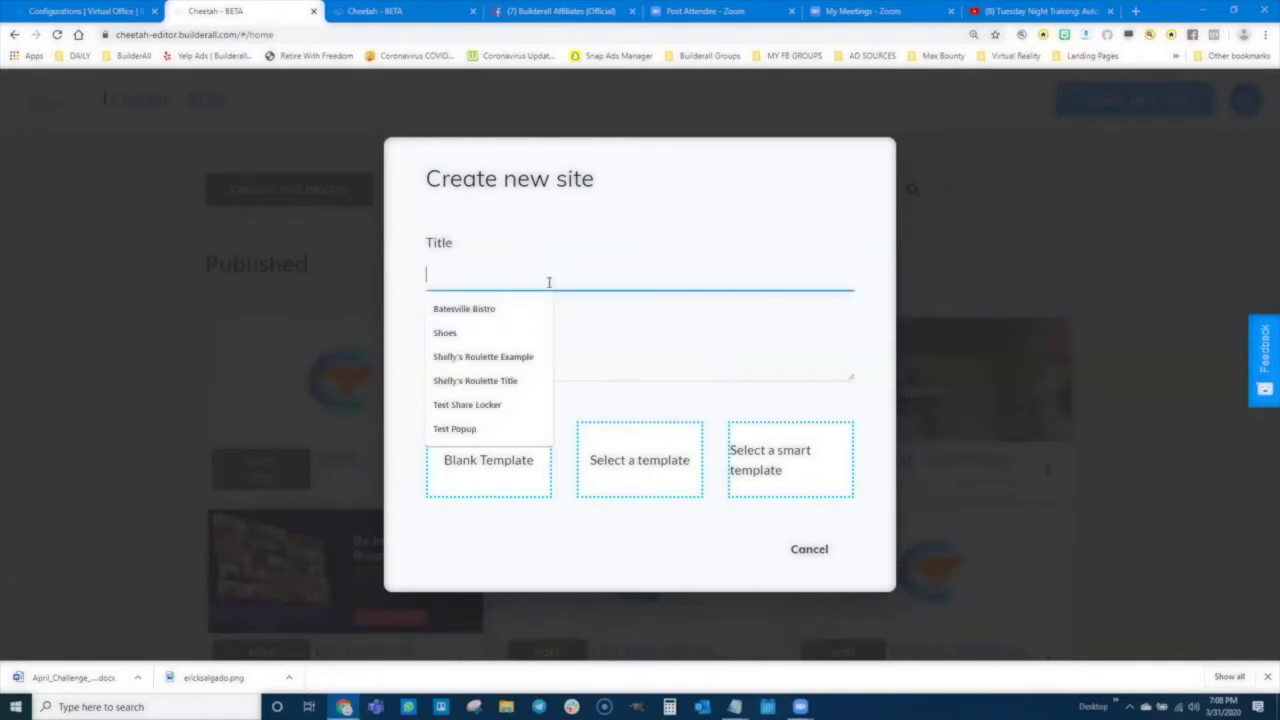
{"action": "type", "text": "Autofunnel"}
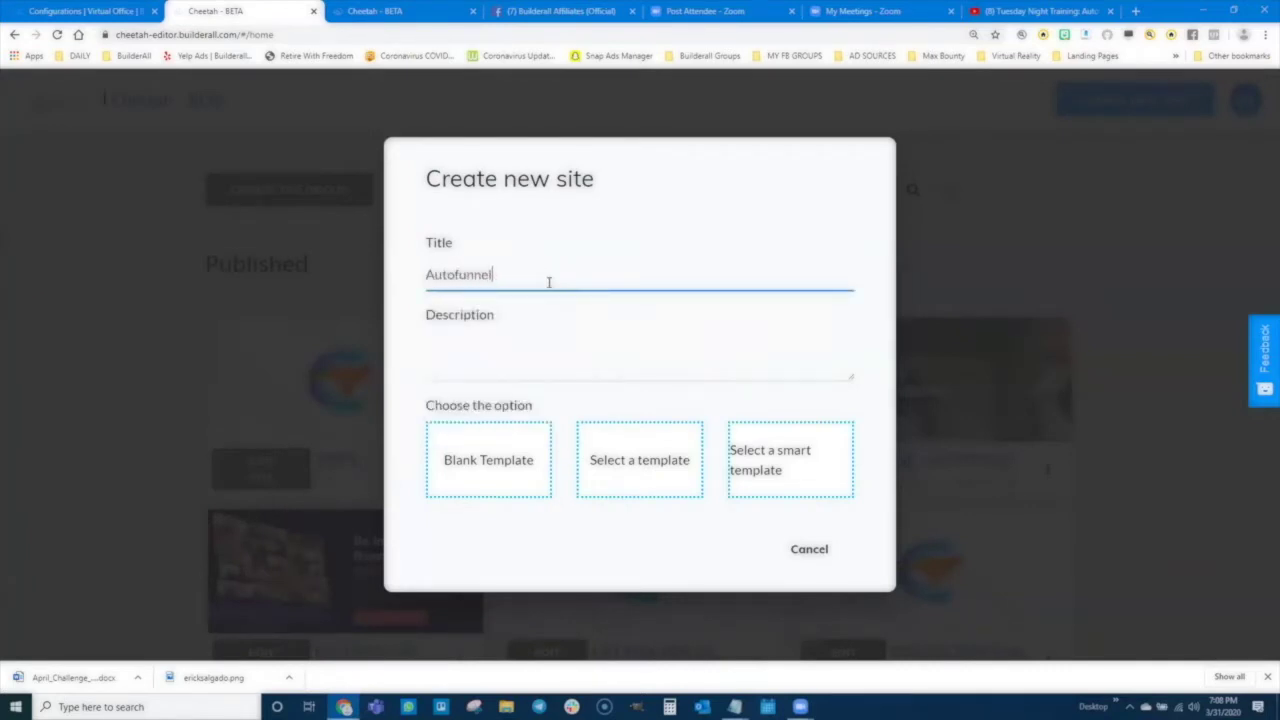
{"action": "type", "text": " Tags"}
{"action": "left_click_drag", "start_coordinate": [549, 281], "coordinate": [410, 271]}
{"action": "key", "text": "ctrl+c"}
{"action": "left_click", "coordinate": [446, 355]}
{"action": "key", "text": "ctrl+v"}
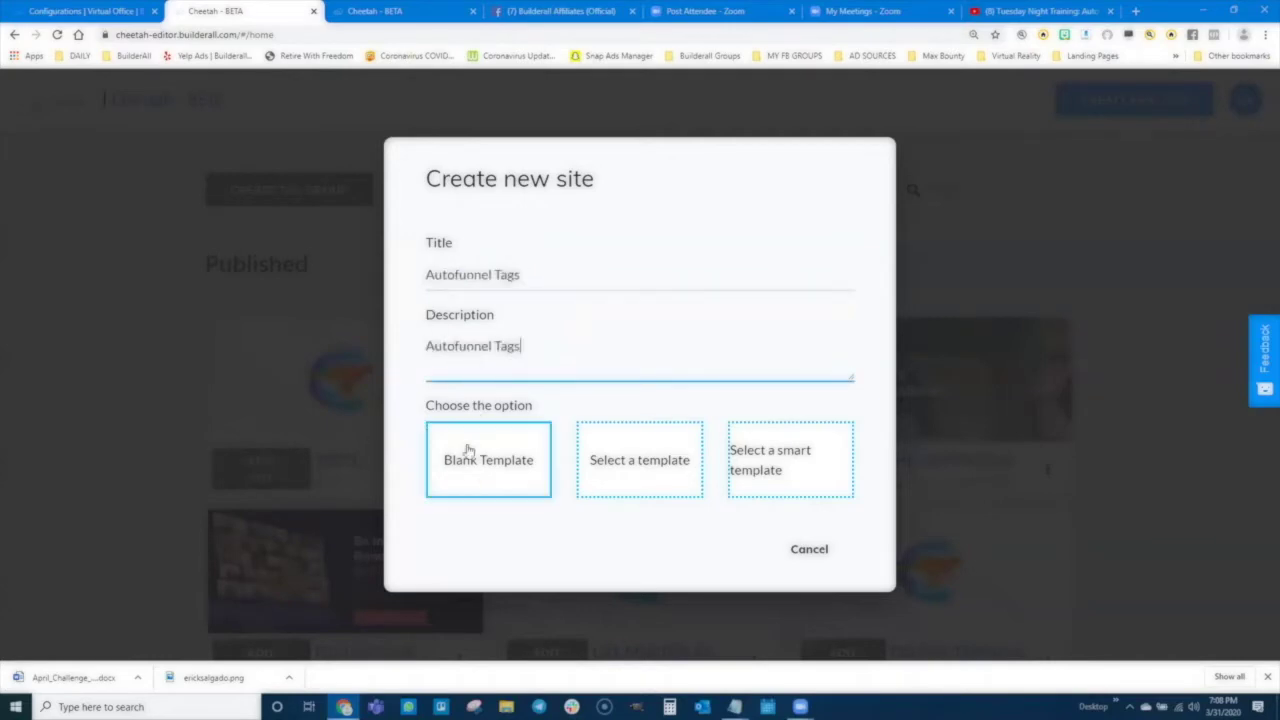
{"action": "left_click", "coordinate": [470, 467]}
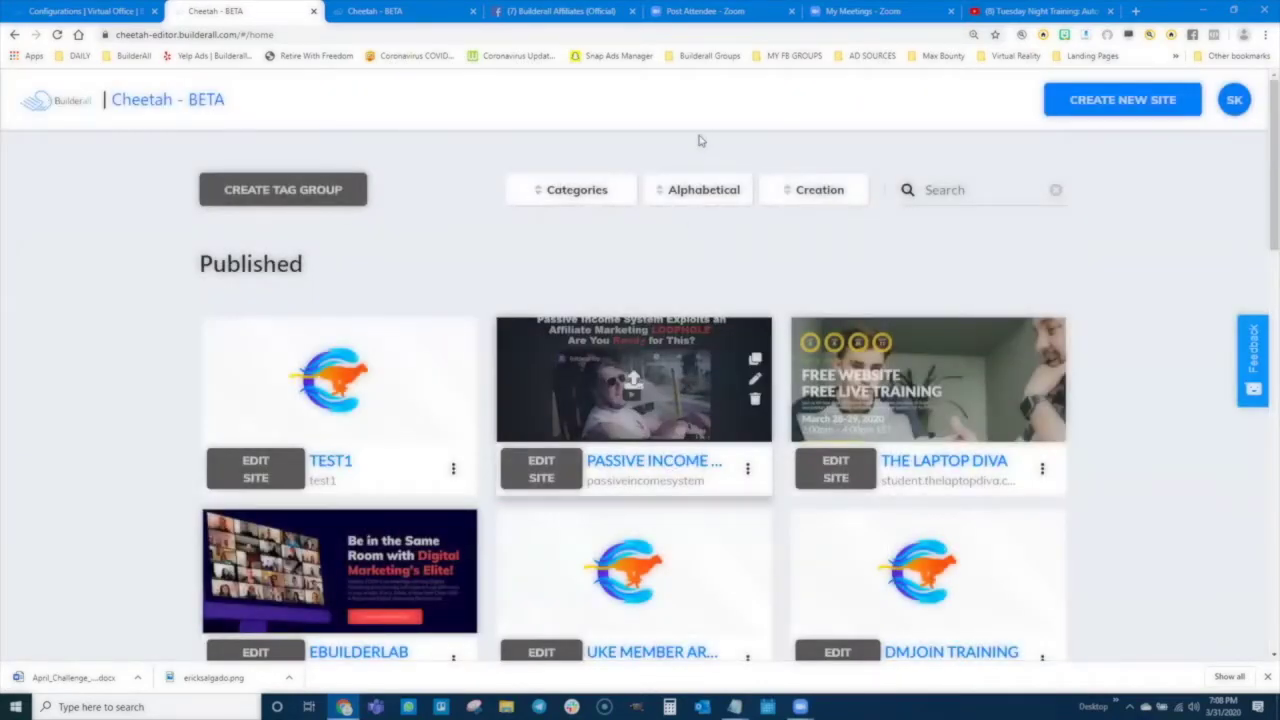
Open the unpublished Autofunnel Tags site and load its Home page in the page editor
{"action": "scroll", "coordinate": [122, 480], "scroll_direction": "down", "scroll_amount": 8}
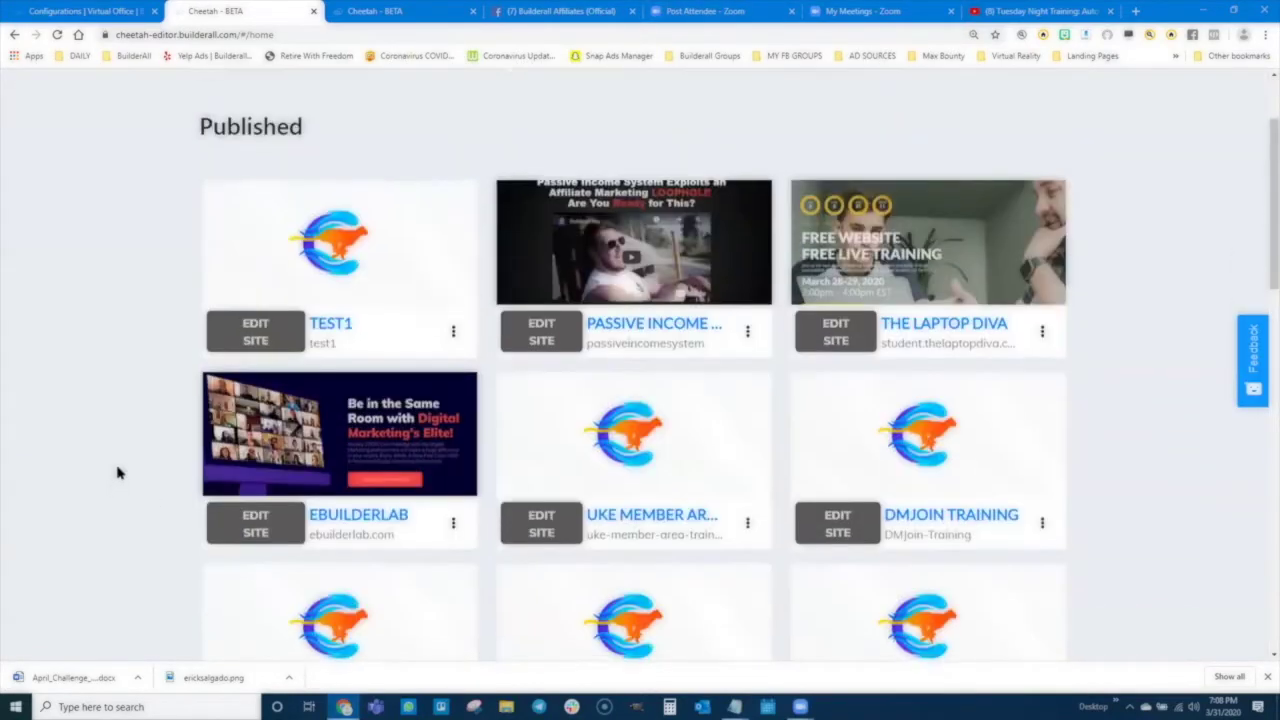
{"action": "scroll", "coordinate": [126, 486], "scroll_direction": "down", "scroll_amount": 2}
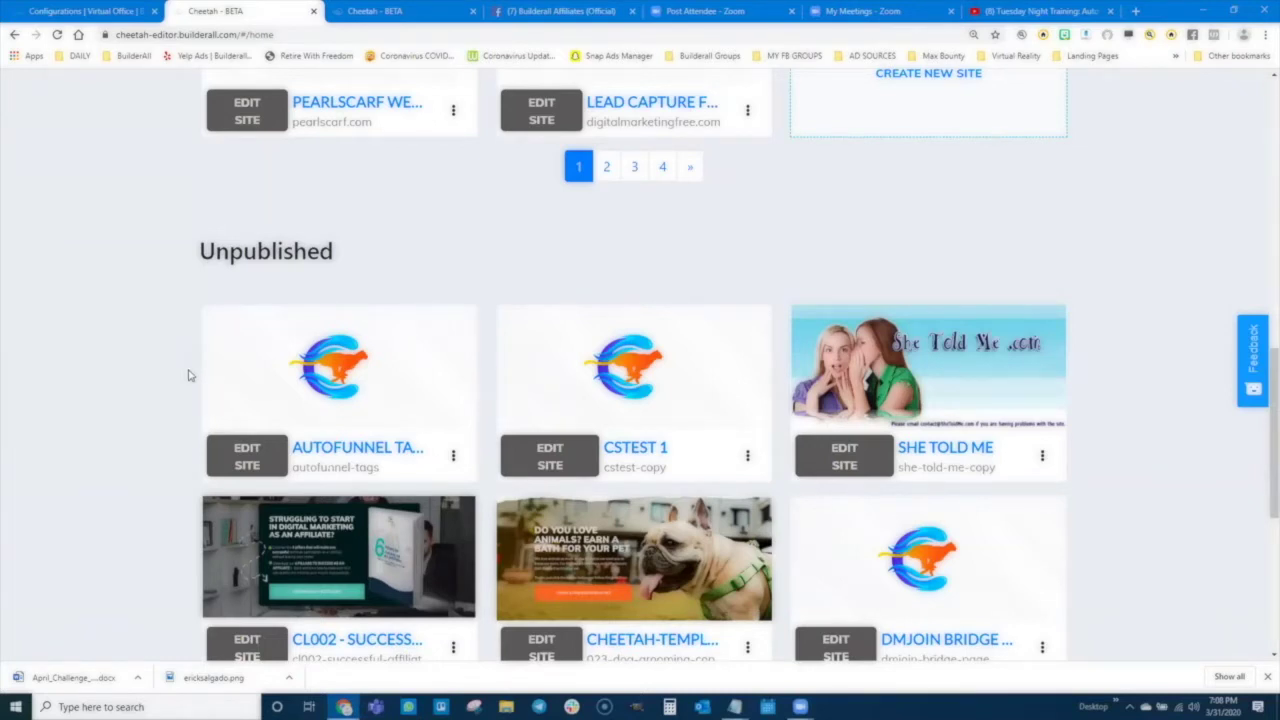
{"action": "mouse_move", "coordinate": [286, 330]}
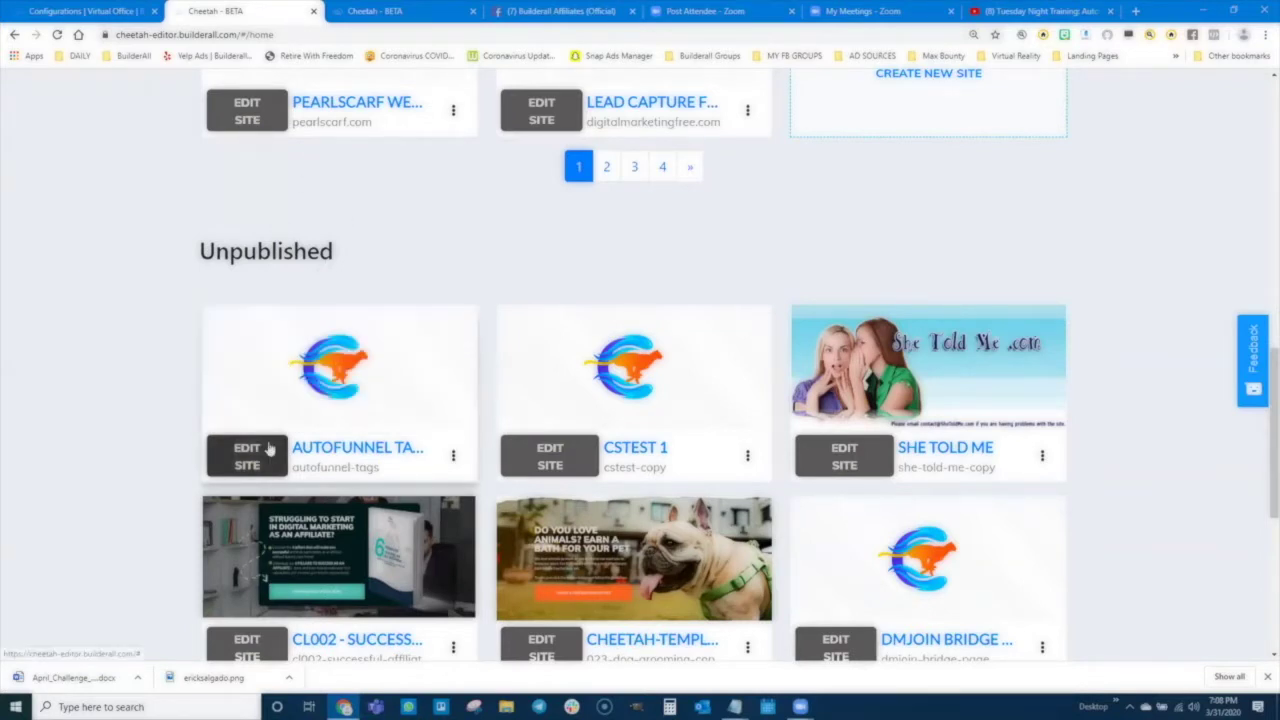
{"action": "mouse_move", "coordinate": [292, 392]}
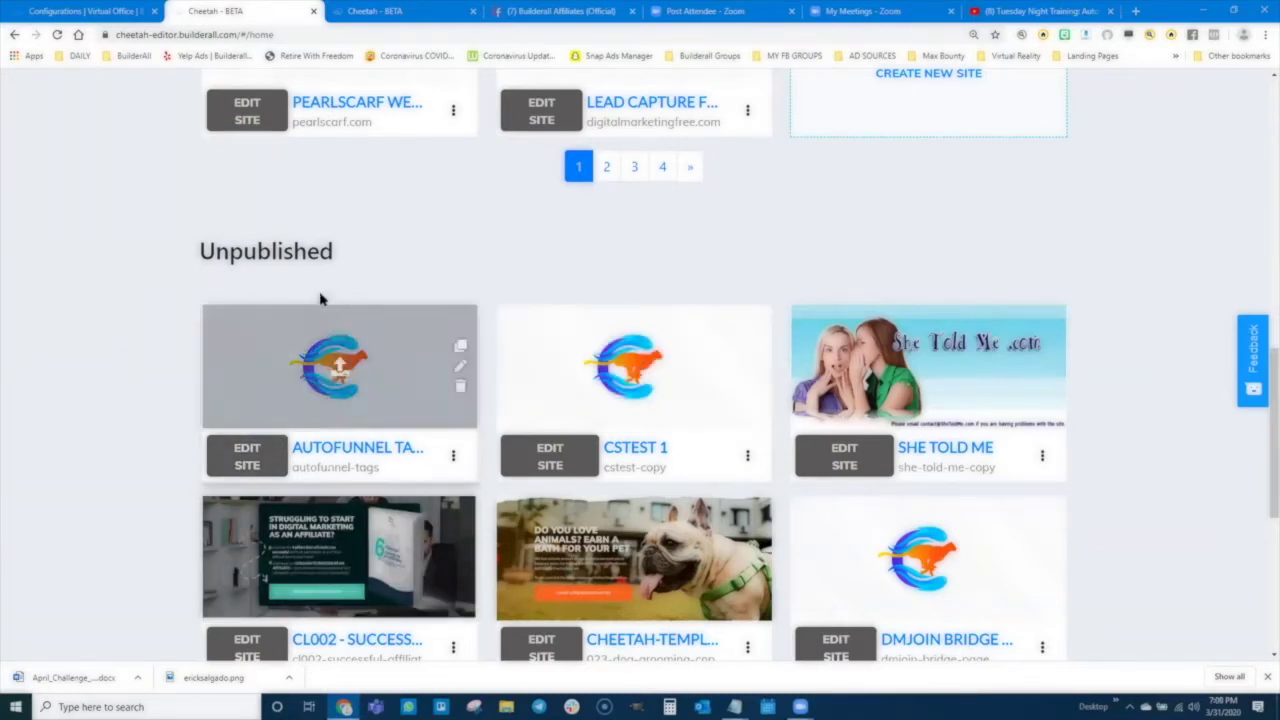
{"action": "left_click", "coordinate": [247, 456]}
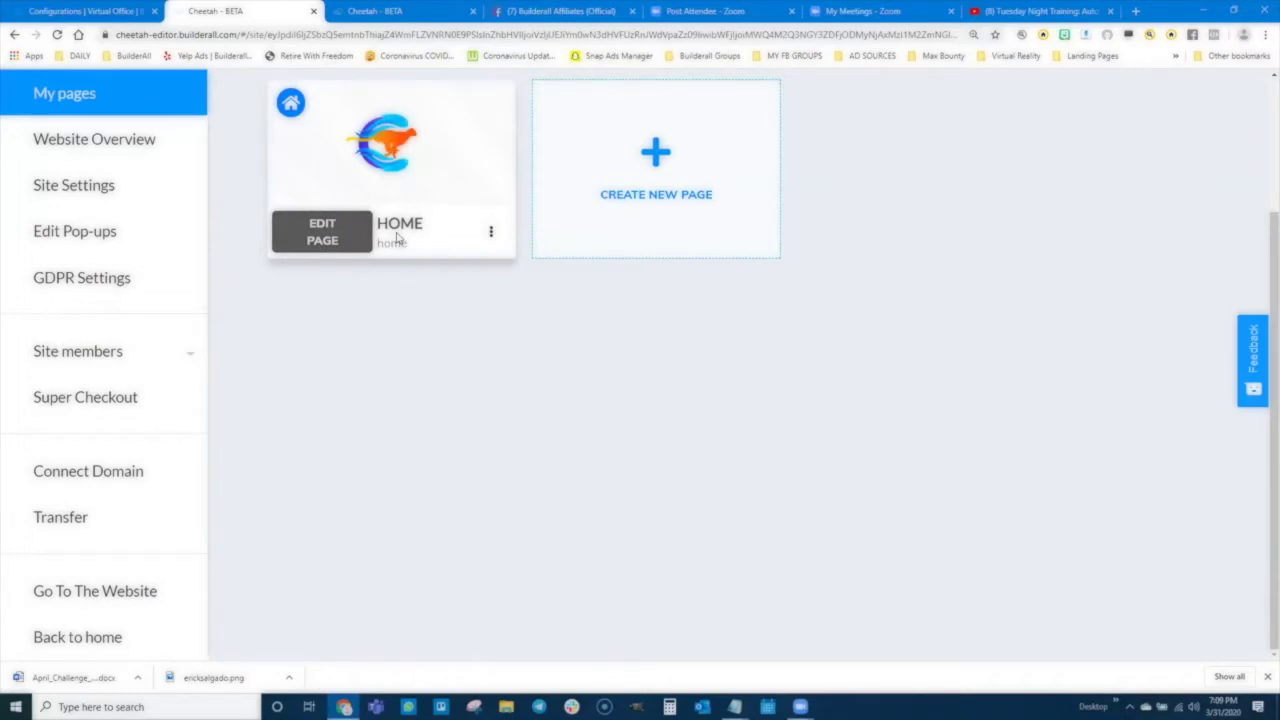
{"action": "left_click", "coordinate": [322, 231]}
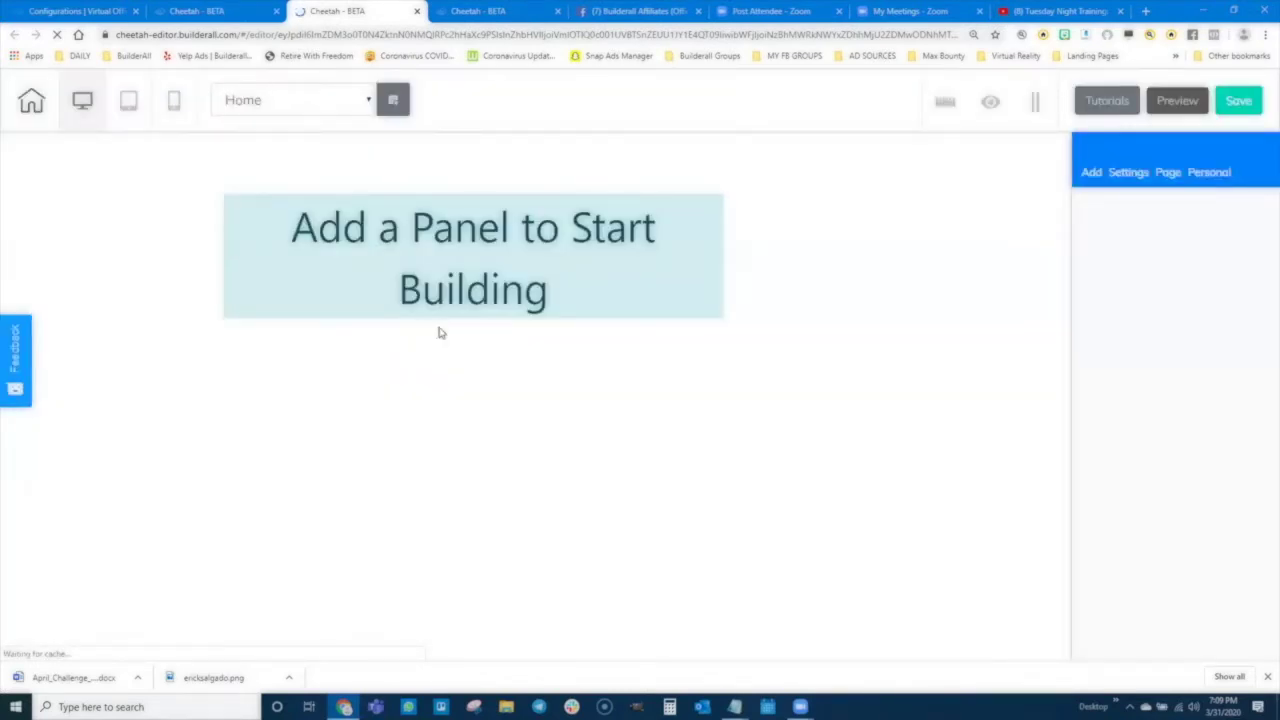
Add a blank panel to the empty page and place a Title H1 text element inside it
{"action": "left_click", "coordinate": [1090, 175]}
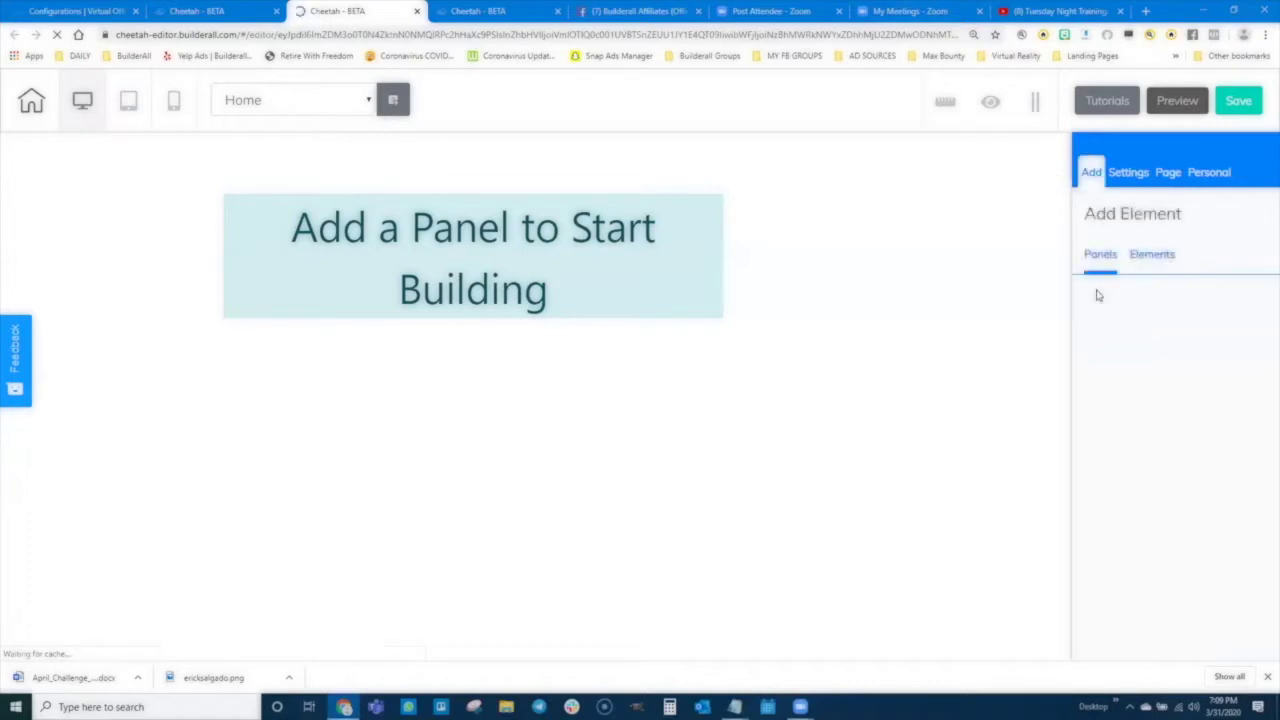
{"action": "left_click", "coordinate": [1100, 266]}
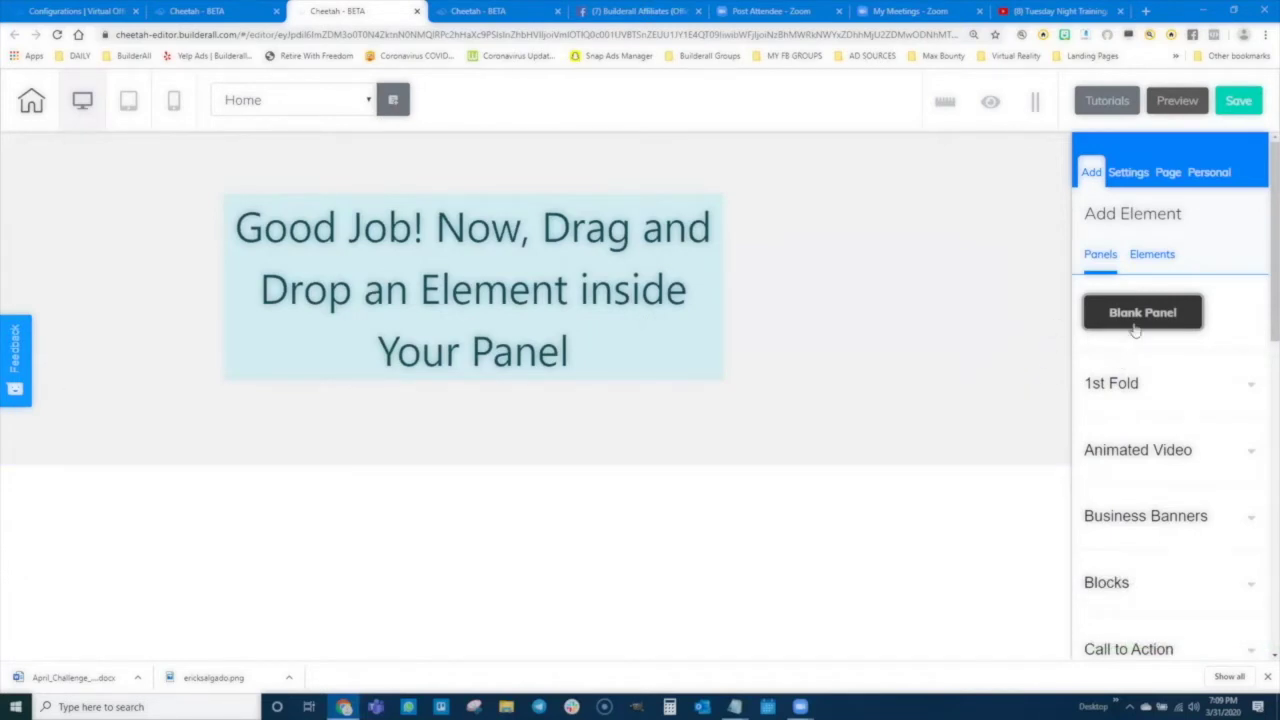
{"action": "left_click", "coordinate": [1152, 256]}
{"action": "left_click", "coordinate": [1134, 318]}
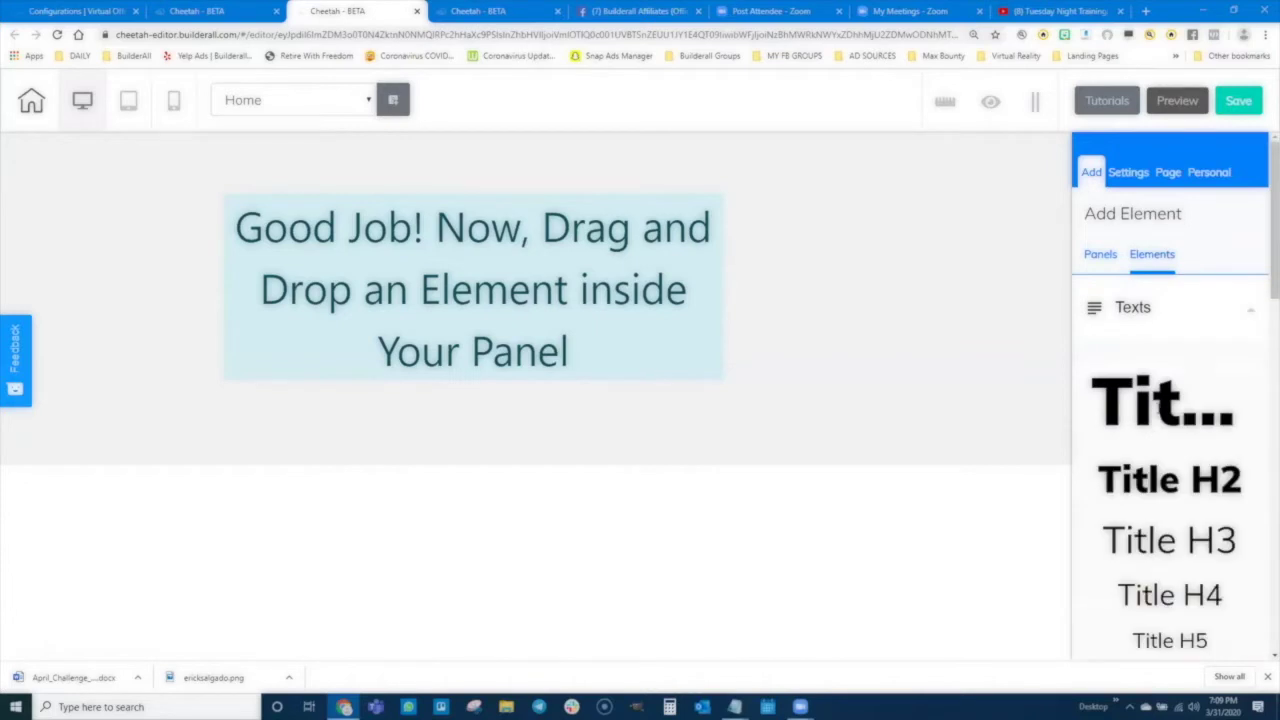
{"action": "left_click_drag", "start_coordinate": [1120, 412], "coordinate": [770, 272]}
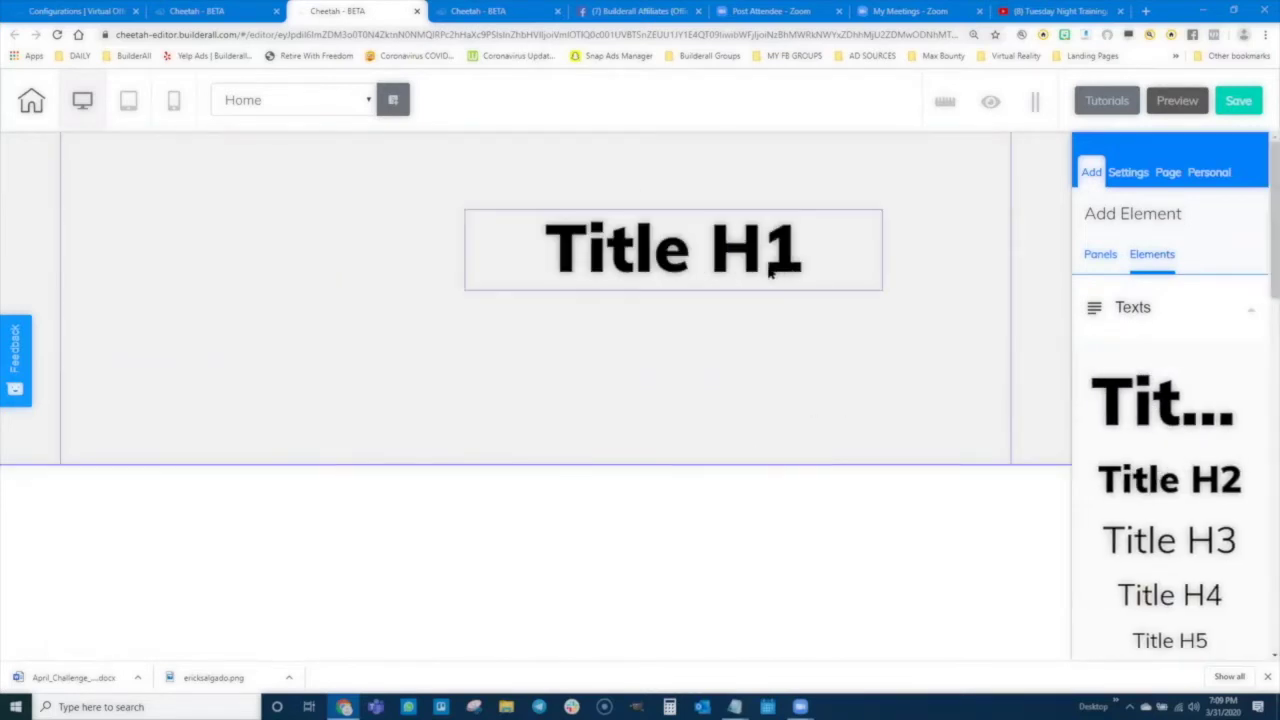
Replace the H1 title's placeholder text with "You Have Been Sponsored by:"
{"action": "left_click", "coordinate": [561, 246]}
{"action": "left_click", "coordinate": [567, 240]}
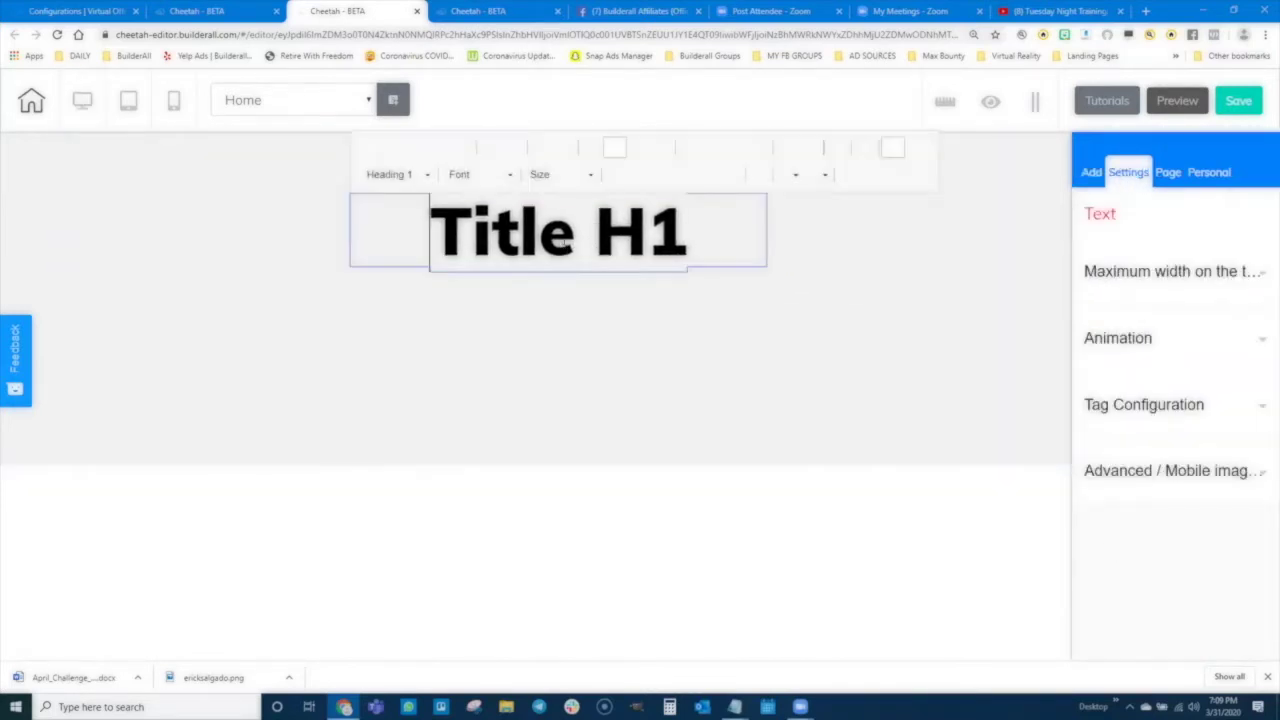
{"action": "triple_click", "coordinate": [566, 237]}
{"action": "type", "text": "You"}
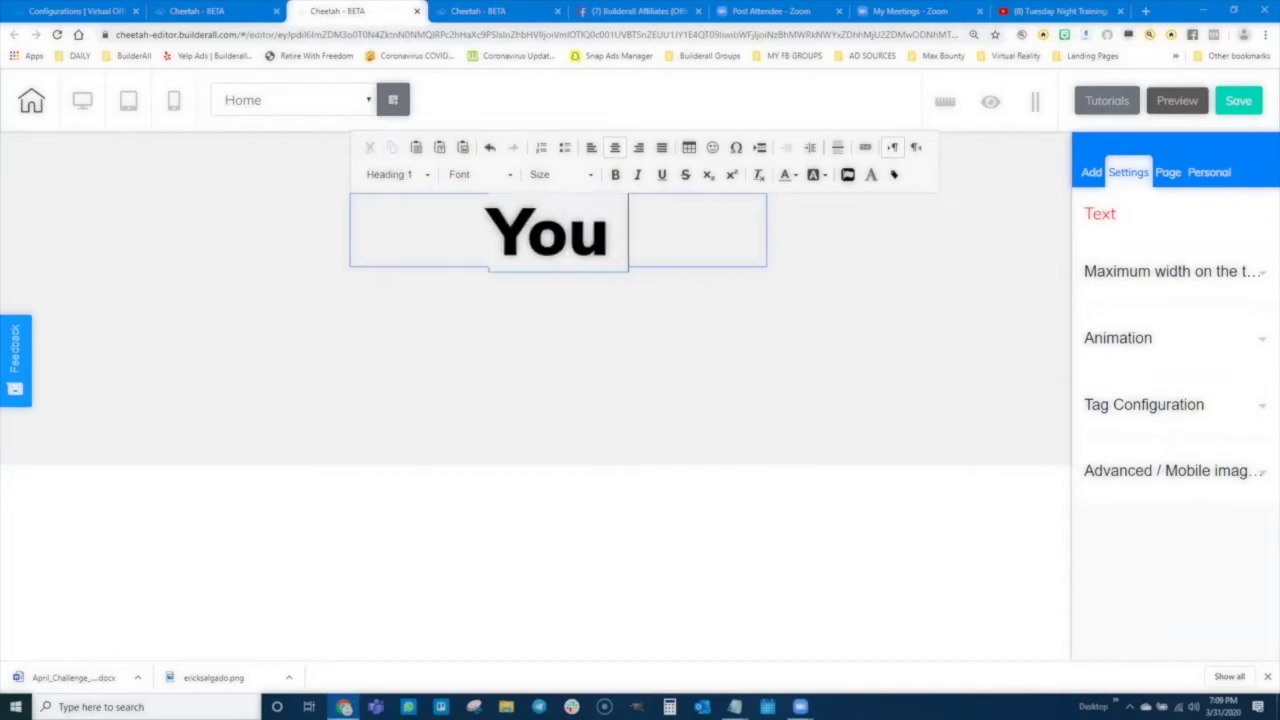
{"action": "type", "text": " Have Been"}
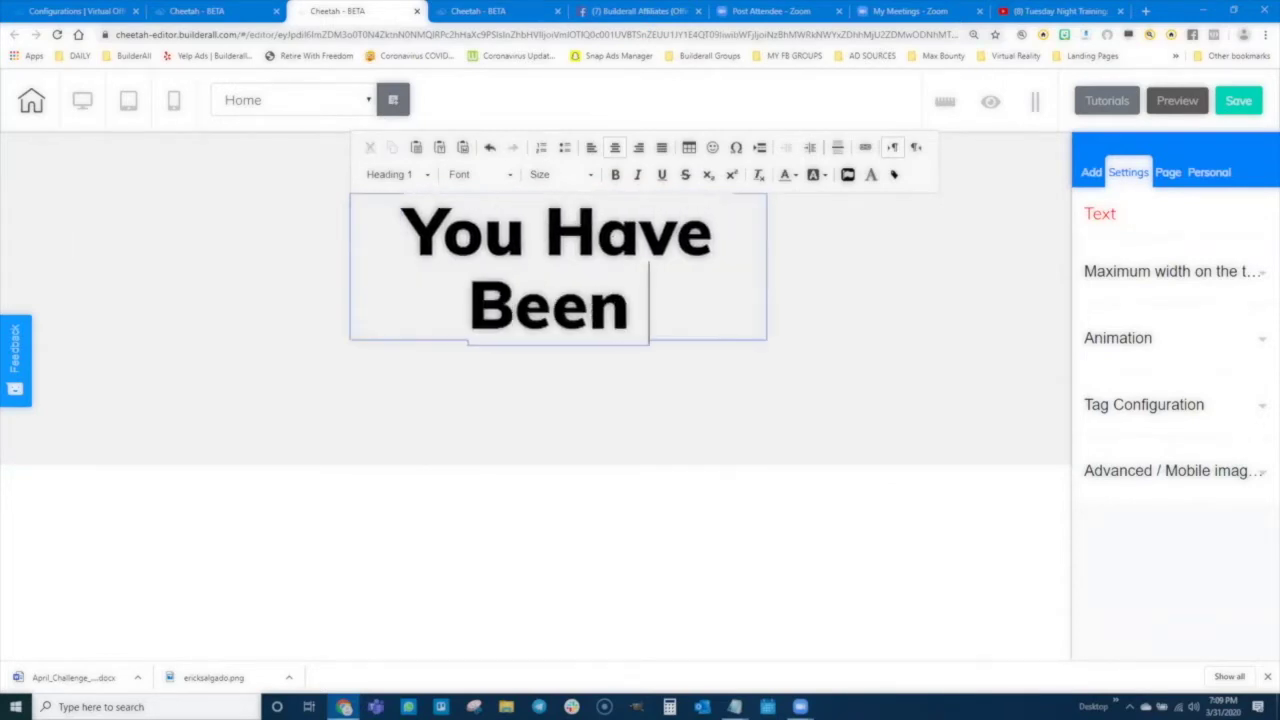
{"action": "type", "text": " Sponsored by:"}
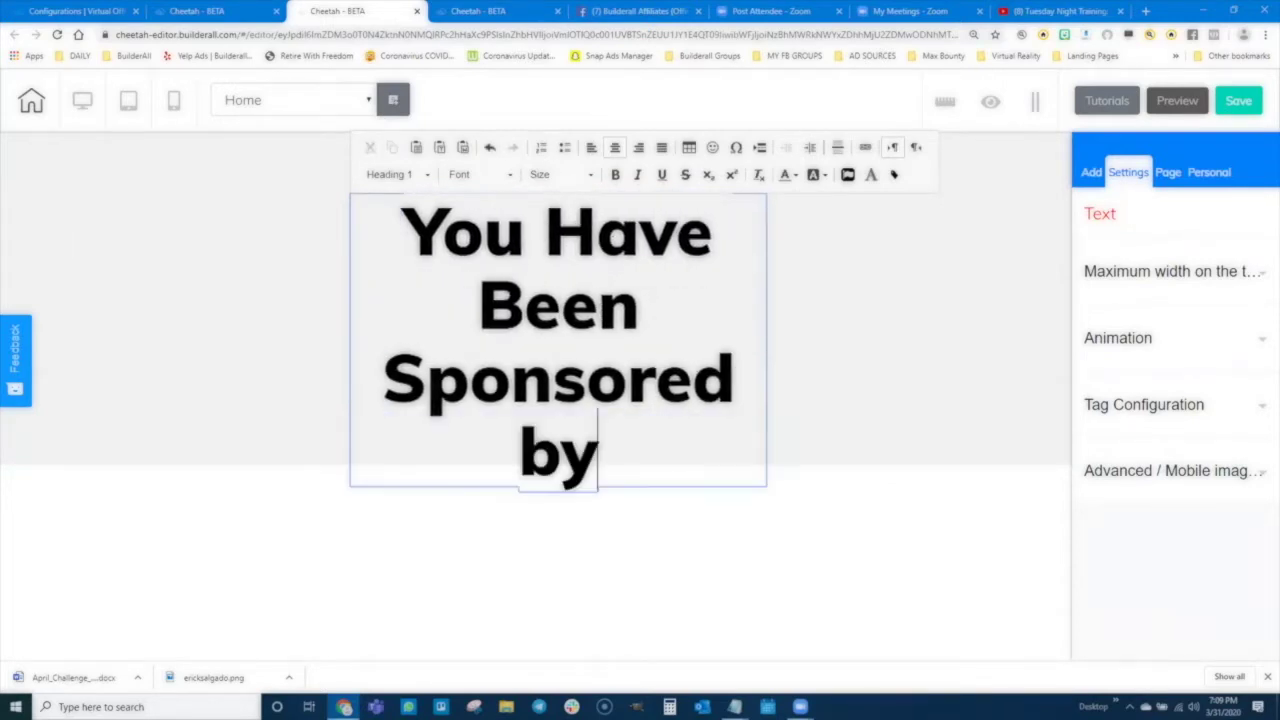
{"action": "left_click", "coordinate": [835, 240]}
Move the H1 heading near the panel's upper edge and widen its text box so the heading fits on two lines
{"action": "left_click", "coordinate": [586, 277]}
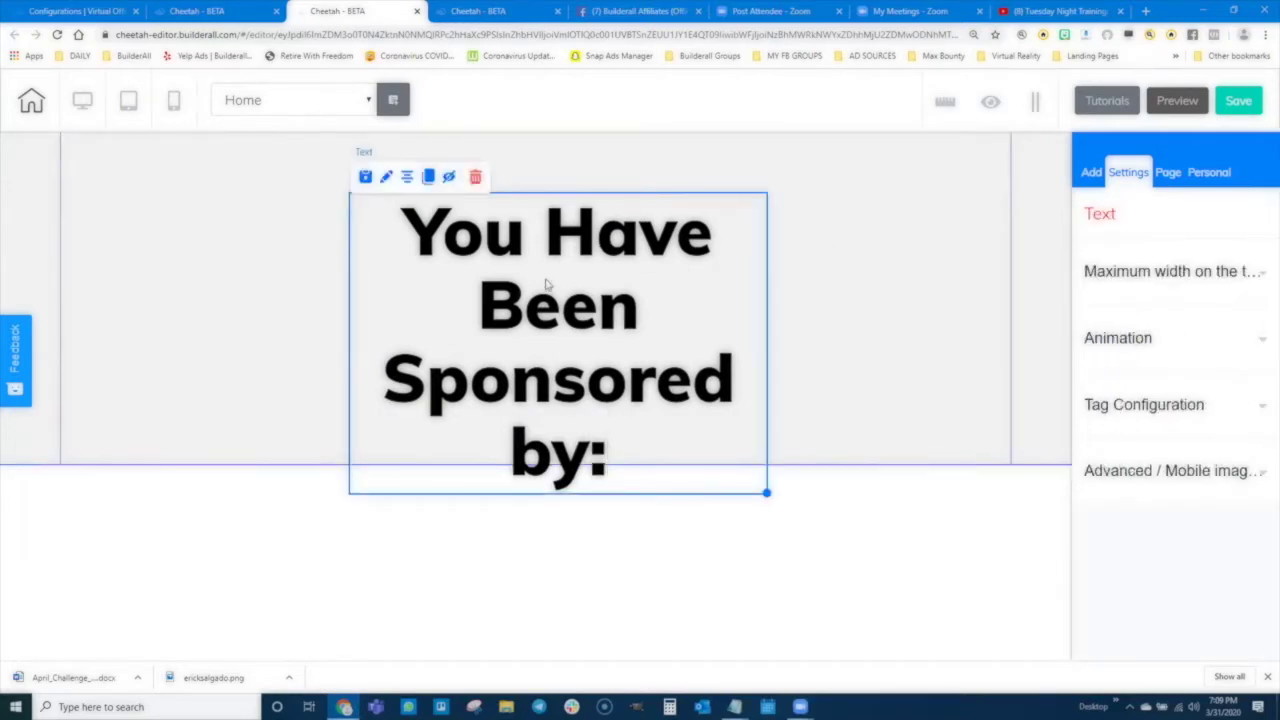
{"action": "left_click_drag", "start_coordinate": [586, 277], "coordinate": [366, 251]}
{"action": "left_click_drag", "start_coordinate": [586, 456], "coordinate": [918, 250]}
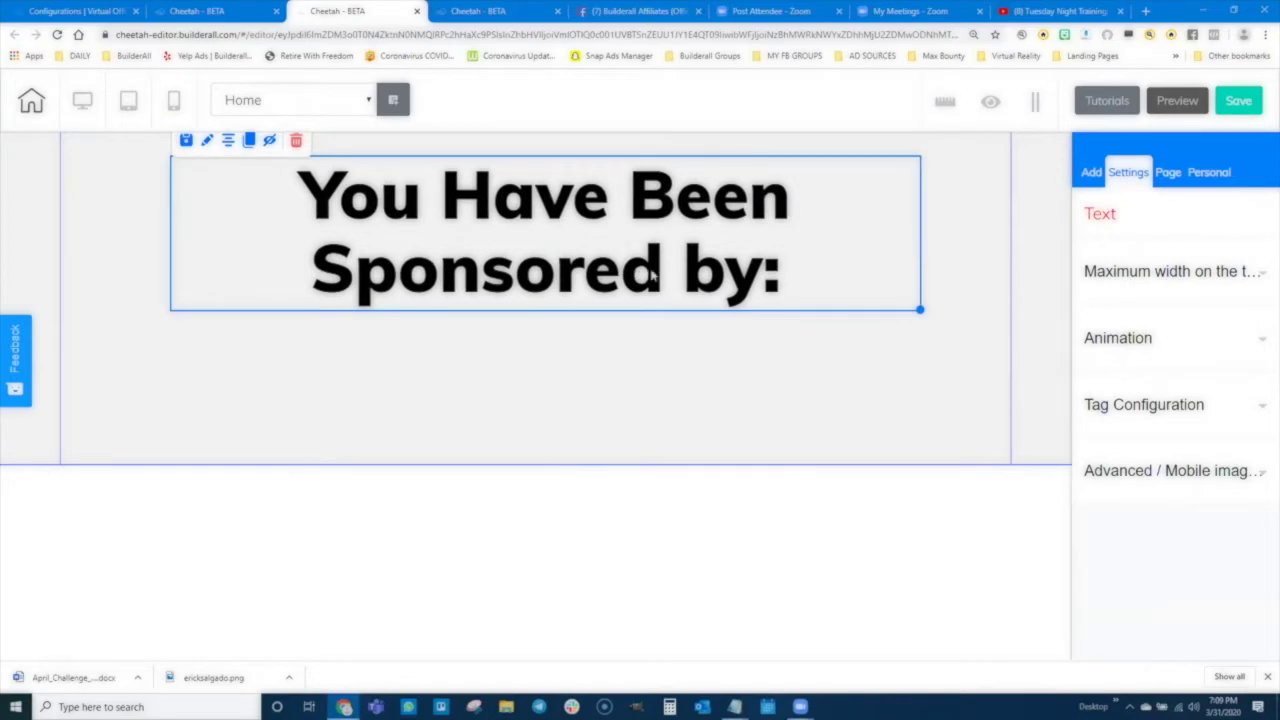
{"action": "left_click_drag", "start_coordinate": [650, 276], "coordinate": [652, 272]}
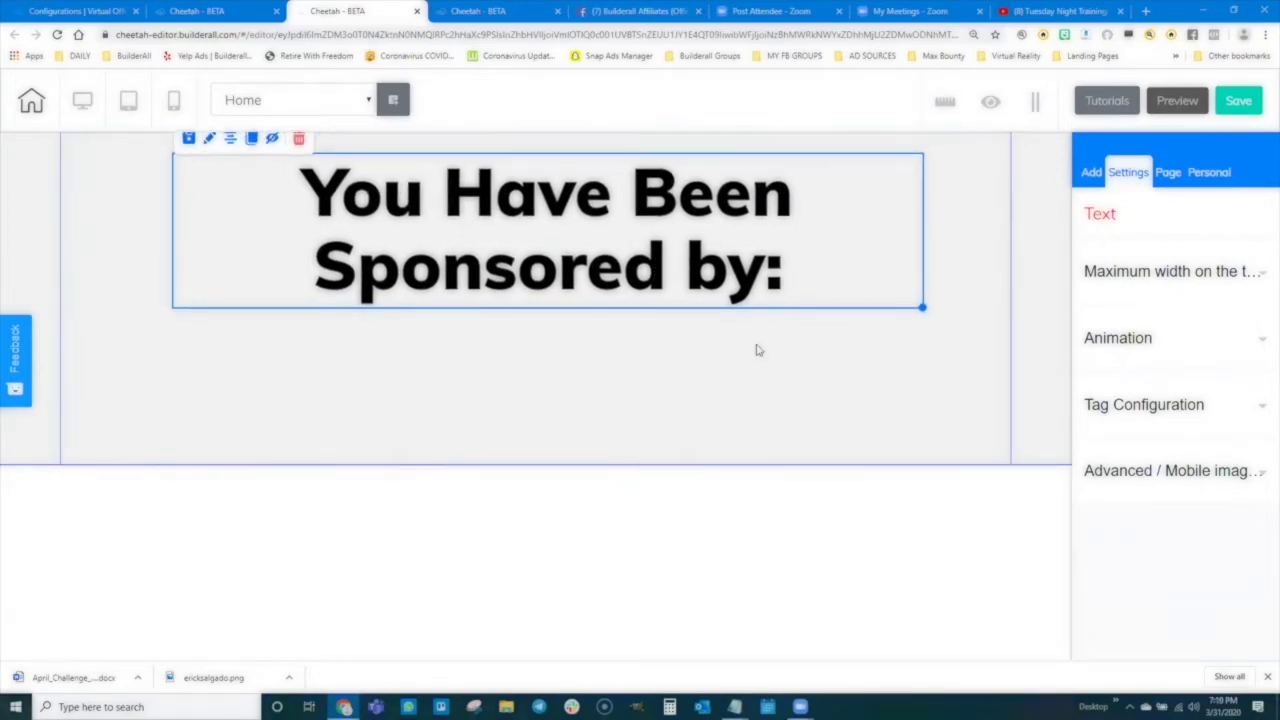
{"action": "left_click", "coordinate": [879, 349]}
Place a Title H2 text element in the panel beneath the "You Have Been Sponsored by:" heading
{"action": "left_click", "coordinate": [1091, 173]}
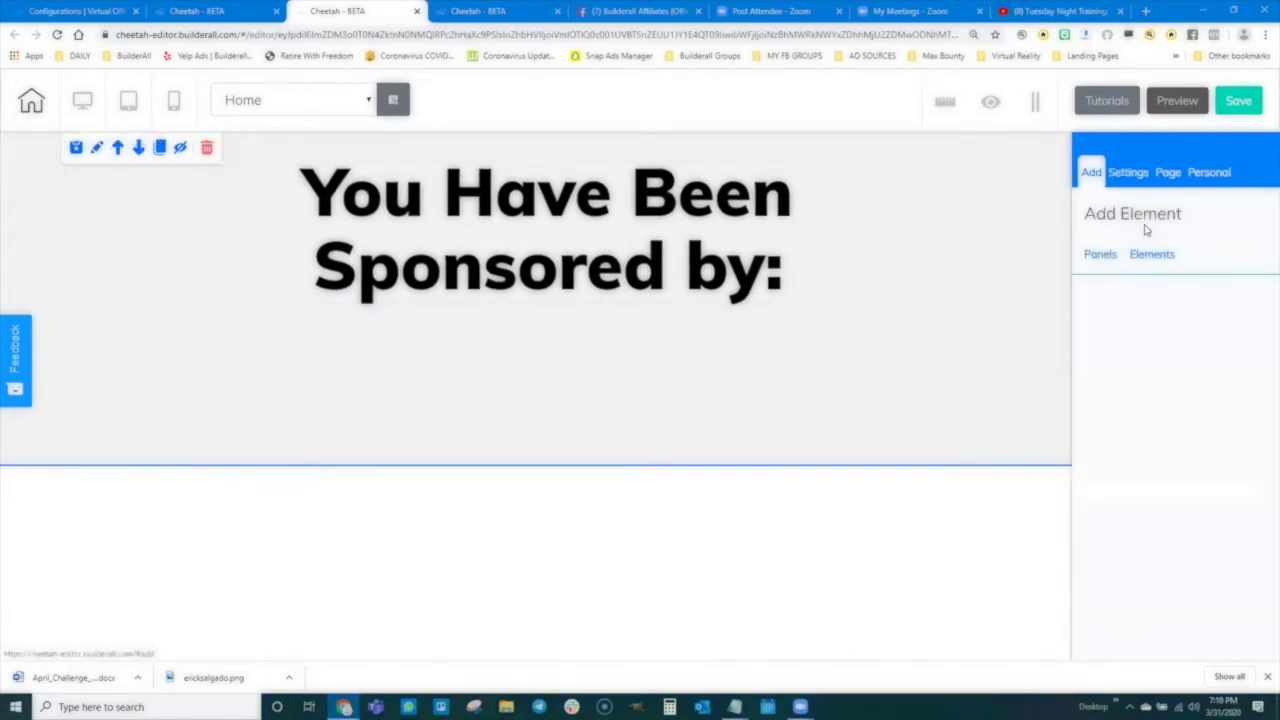
{"action": "left_click", "coordinate": [1151, 254]}
{"action": "left_click_drag", "start_coordinate": [1175, 479], "coordinate": [450, 368]}
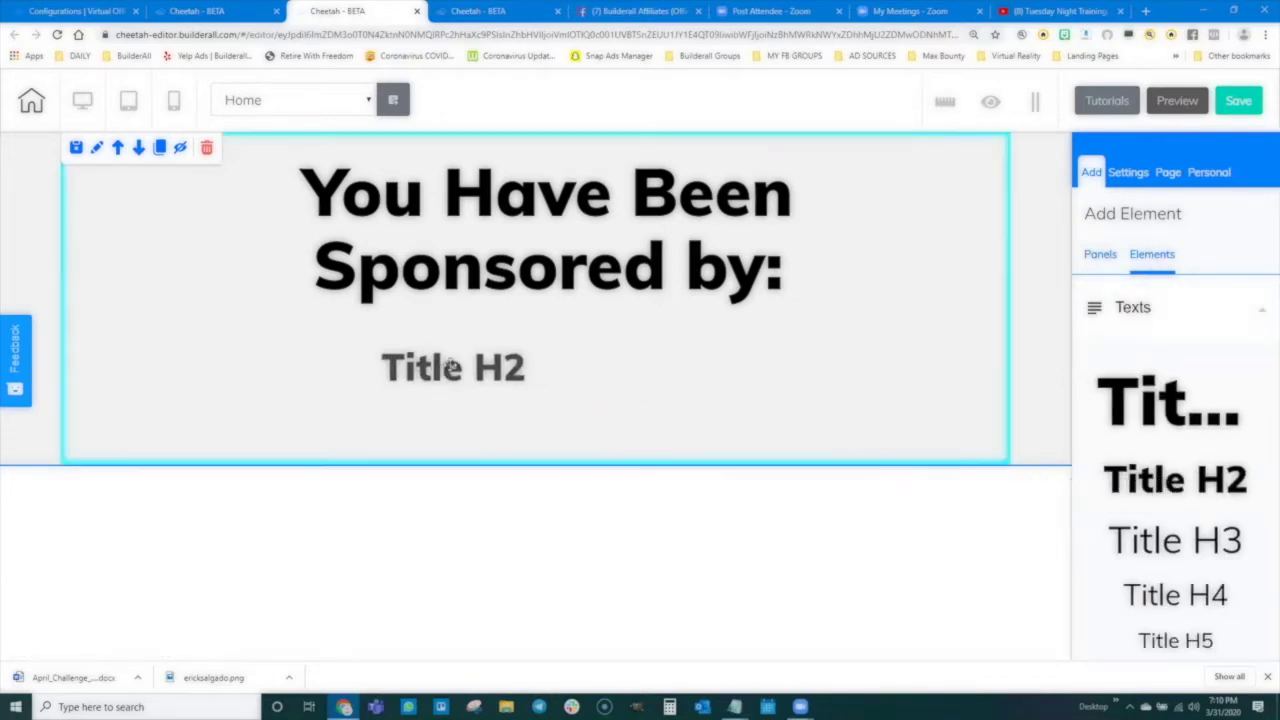
Replace the H2 title's placeholder text with the Builderall Name tag
{"action": "double_click", "coordinate": [567, 365]}
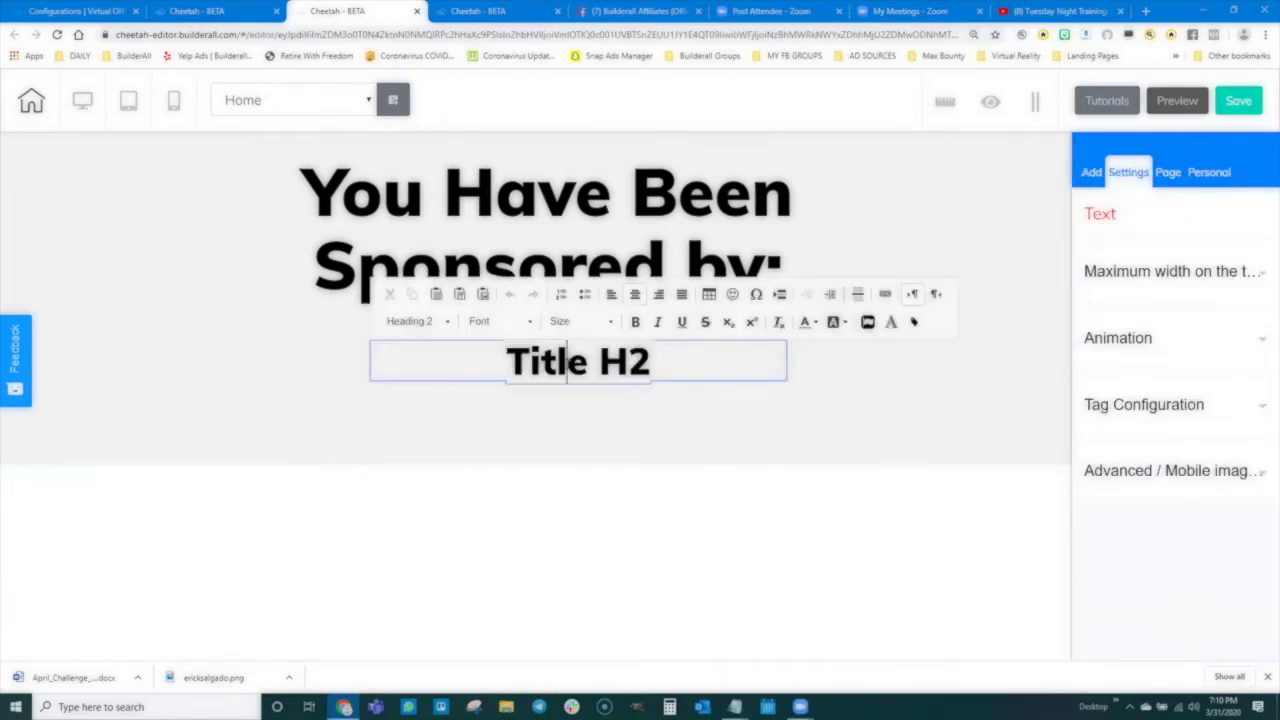
{"action": "triple_click", "coordinate": [567, 365]}
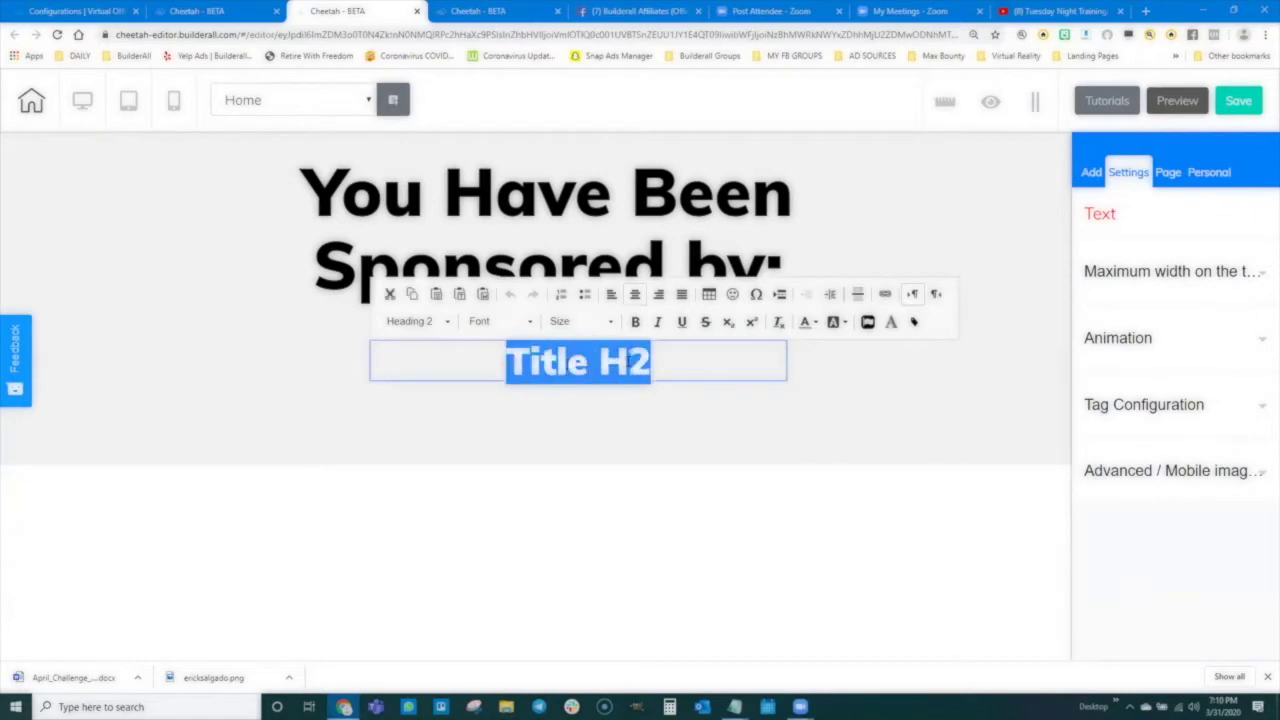
{"action": "left_click", "coordinate": [913, 323]}
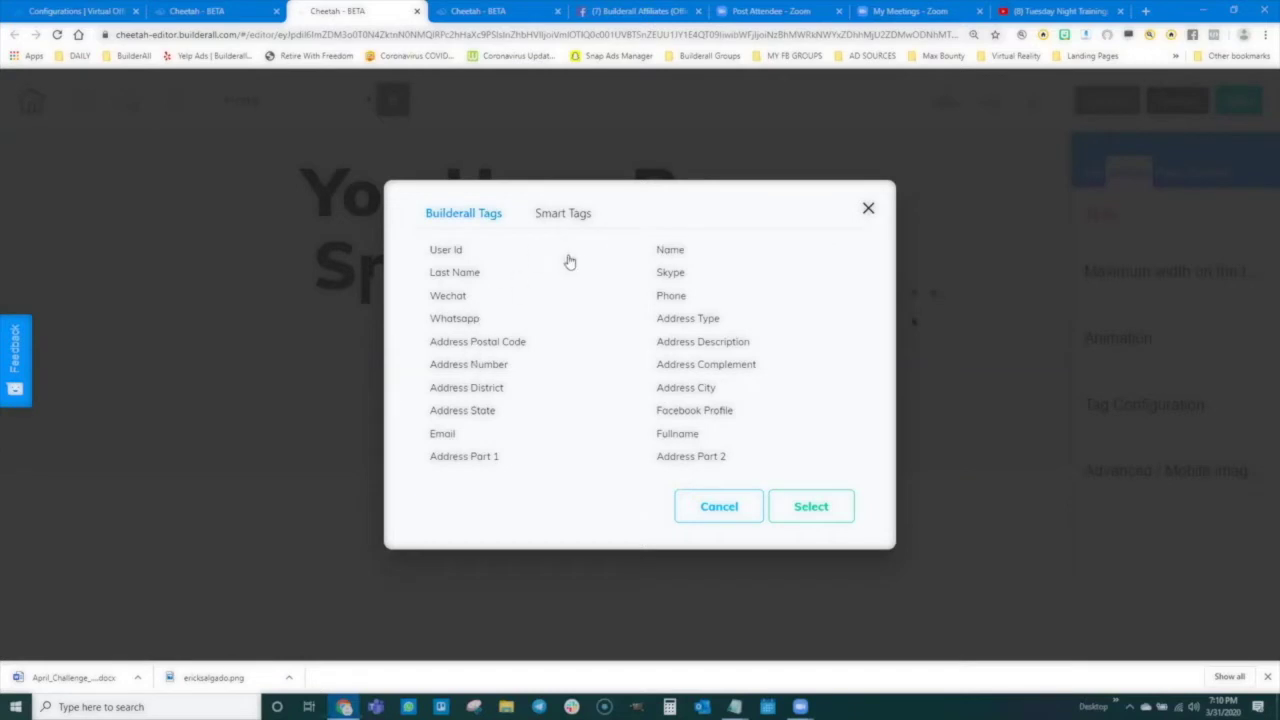
{"action": "left_click", "coordinate": [668, 252]}
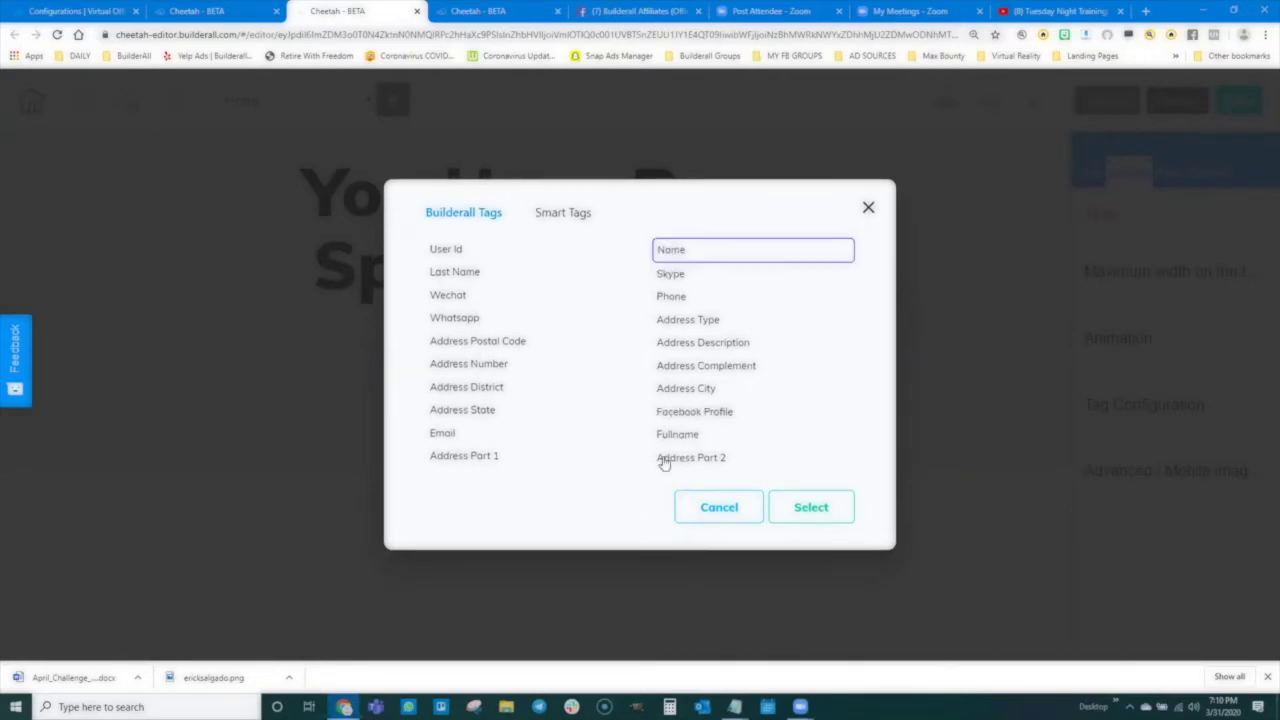
{"action": "left_click", "coordinate": [808, 508]}
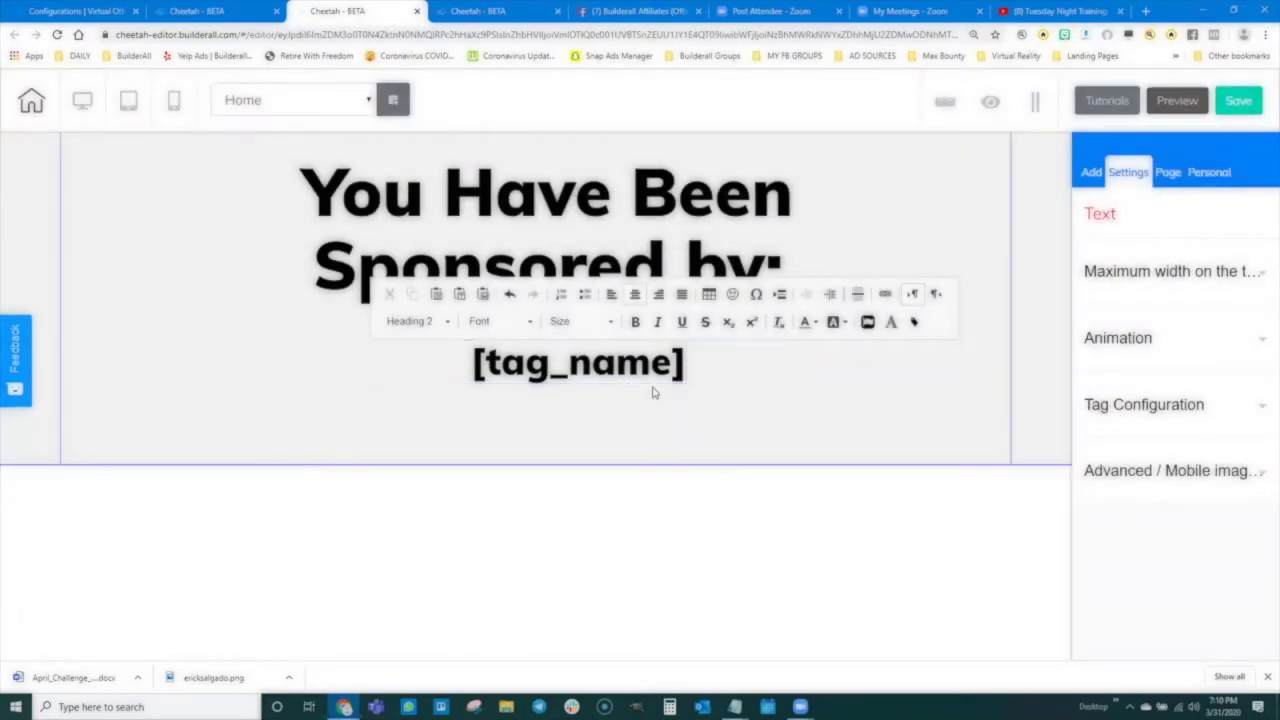
Center the name tag text beneath the "You Have Been Sponsored by:" heading, and save and publish the site
{"action": "left_click", "coordinate": [654, 390]}
{"action": "left_click", "coordinate": [590, 364]}
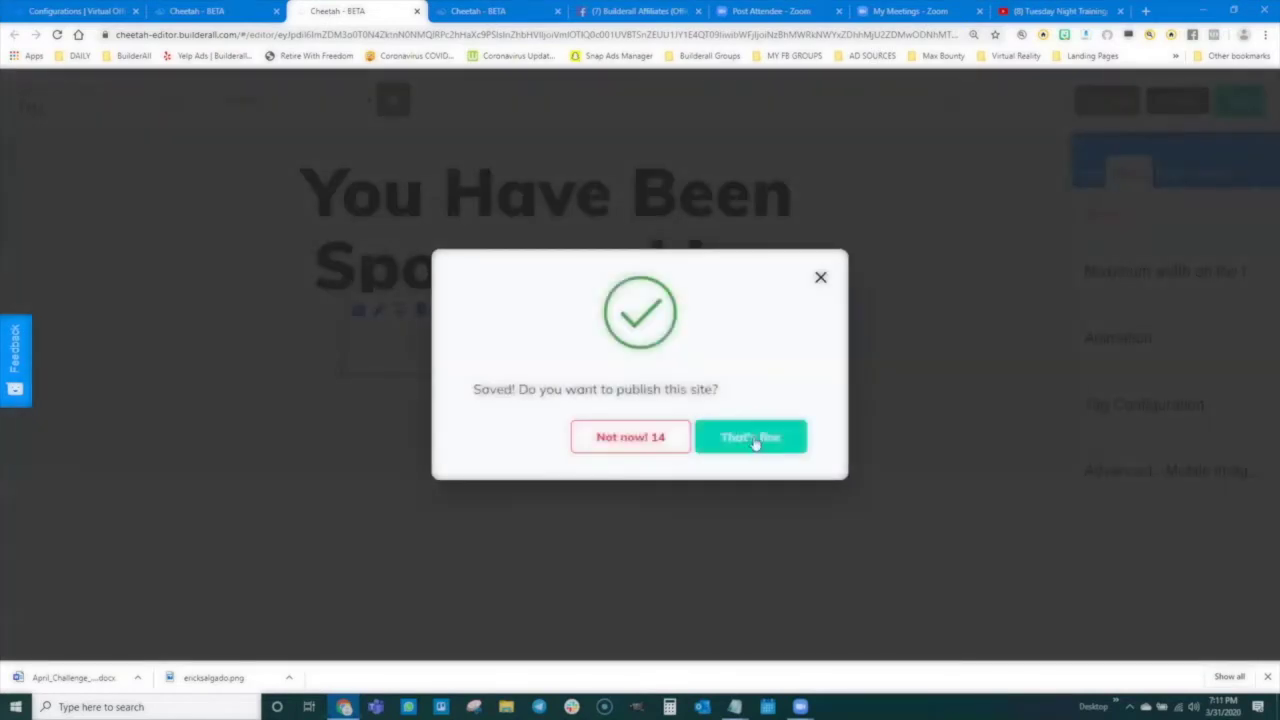
{"action": "left_click", "coordinate": [752, 440]}
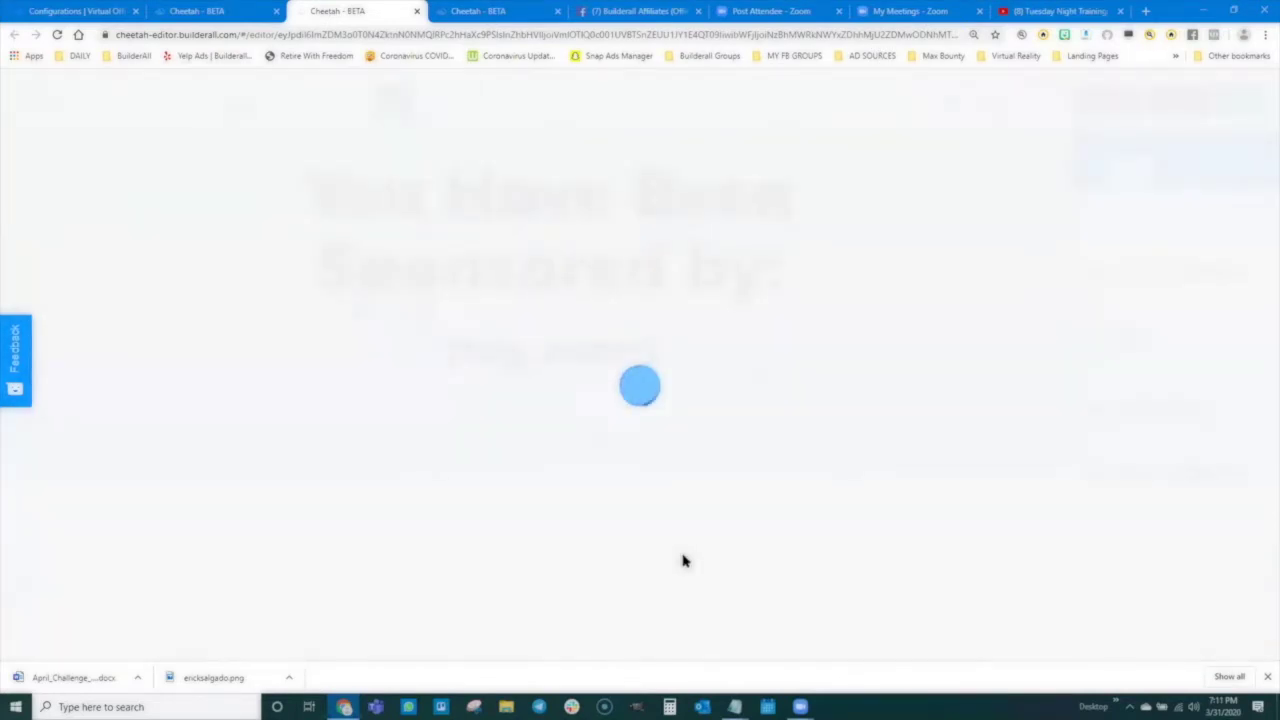
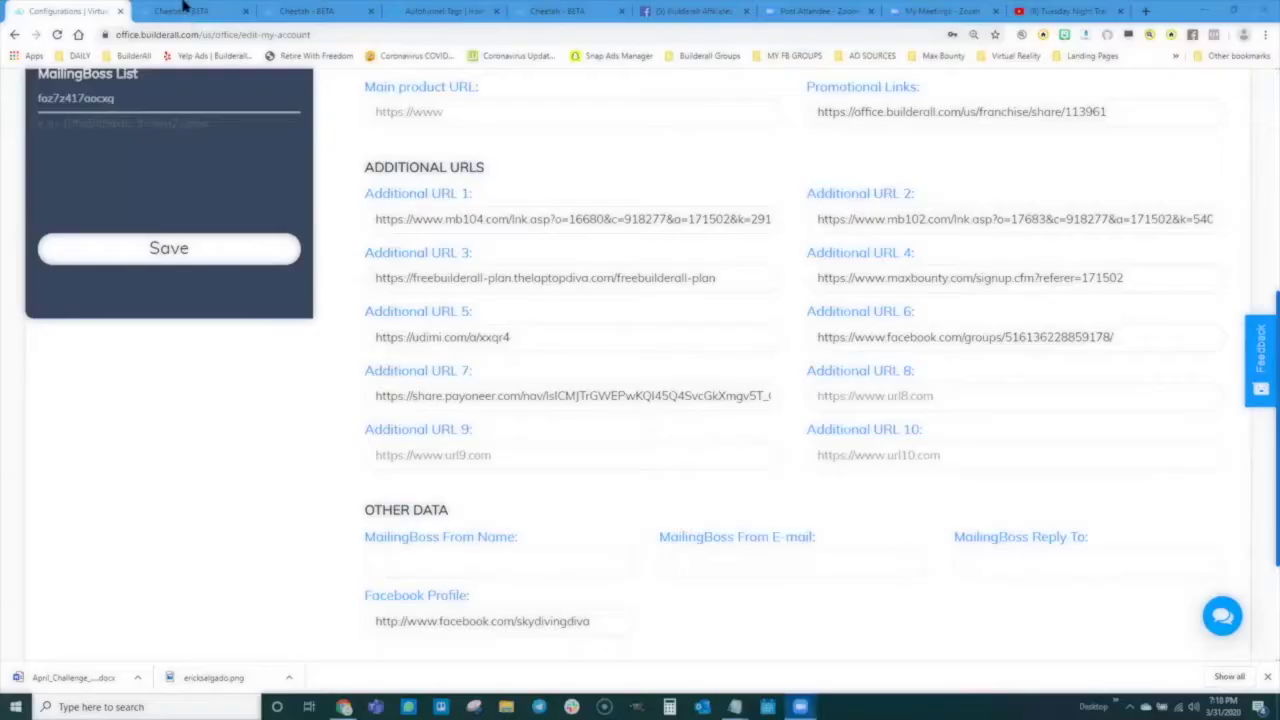
Return to the Cheetah site list and open the pages of the published Passive Income System site
{"action": "scroll", "coordinate": [640, 360], "scroll_direction": "up", "scroll_amount": 2}
{"action": "left_click", "coordinate": [181, 11]}
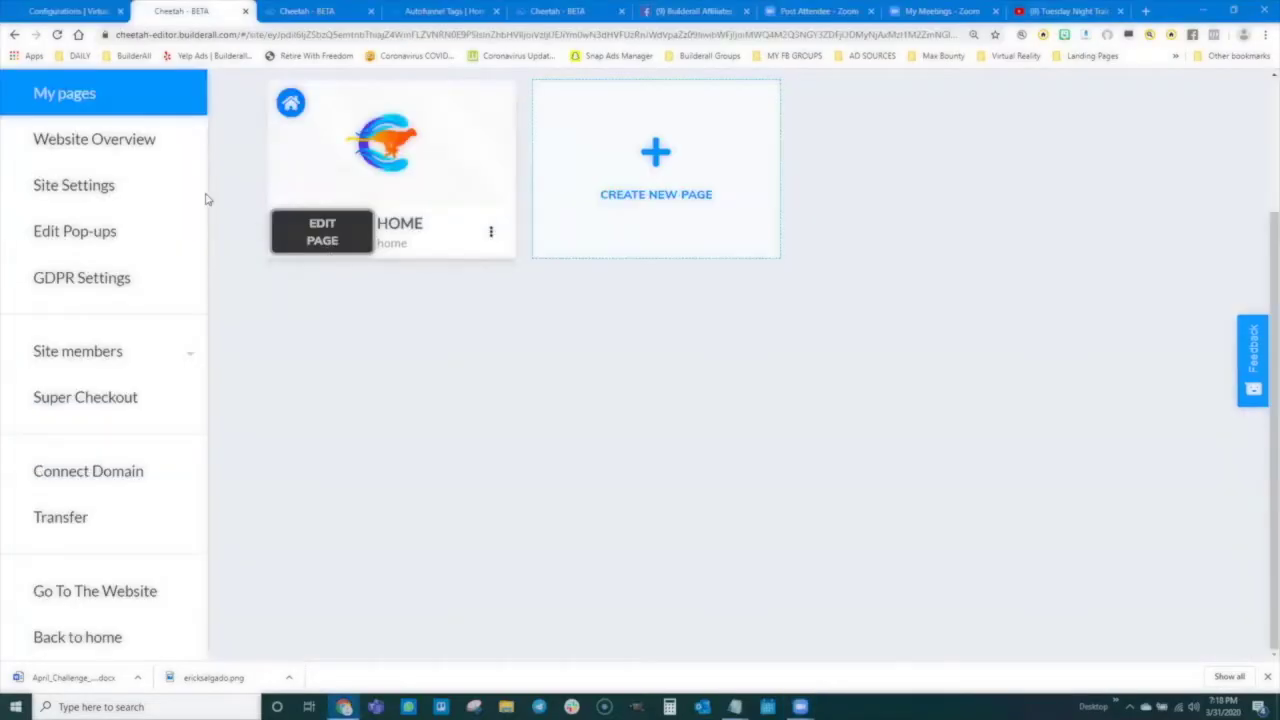
{"action": "scroll", "coordinate": [117, 149], "scroll_direction": "up", "scroll_amount": 2}
{"action": "left_click", "coordinate": [149, 106]}
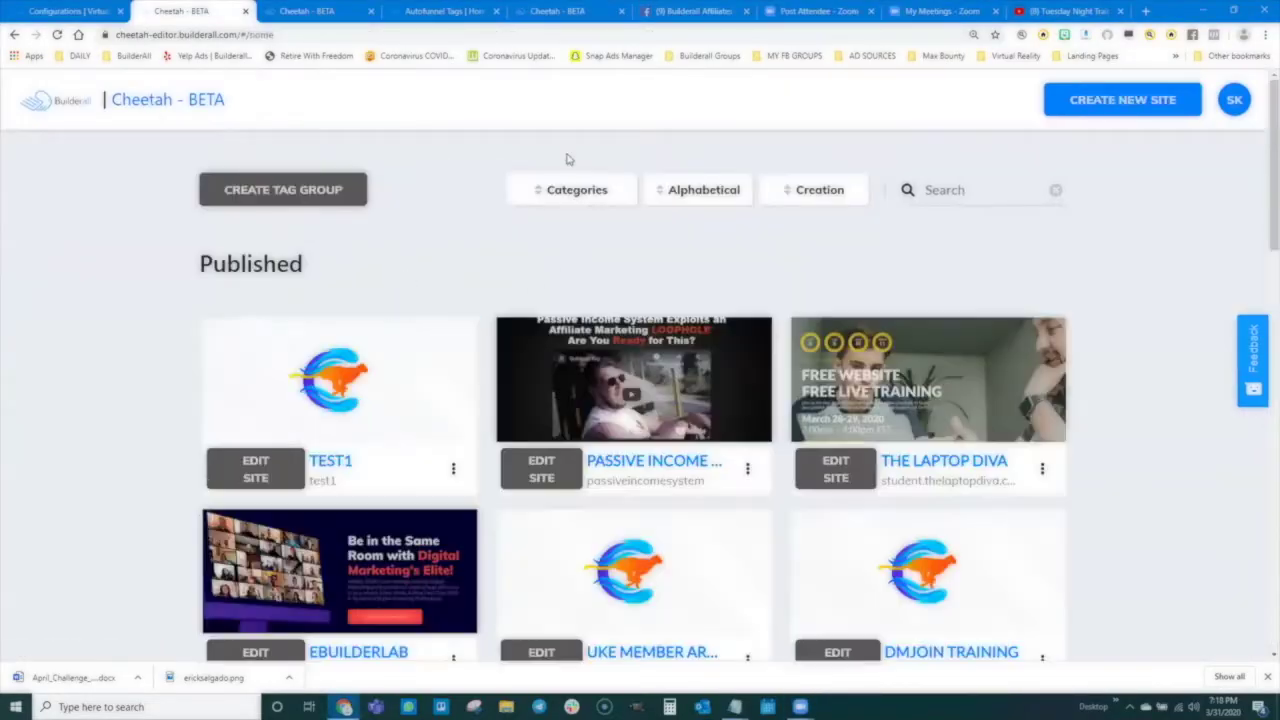
{"action": "scroll", "coordinate": [540, 270], "scroll_direction": "down", "scroll_amount": 1}
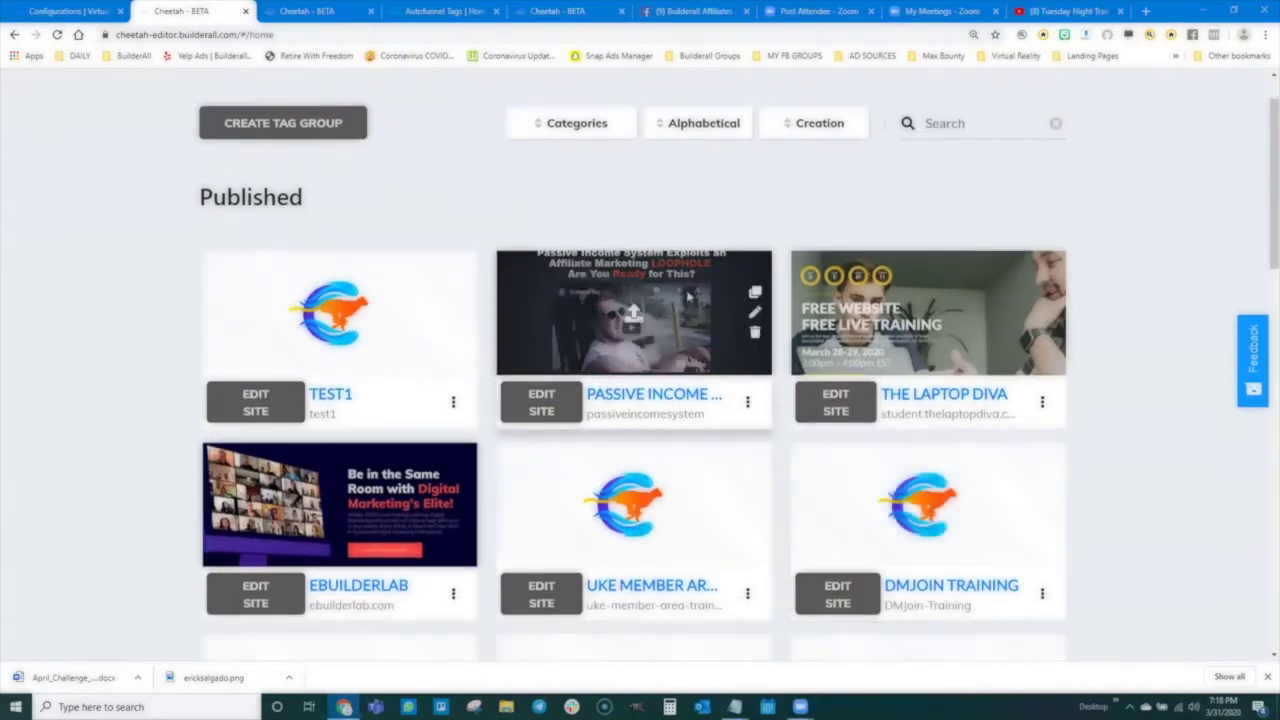
{"action": "left_click", "coordinate": [538, 404]}
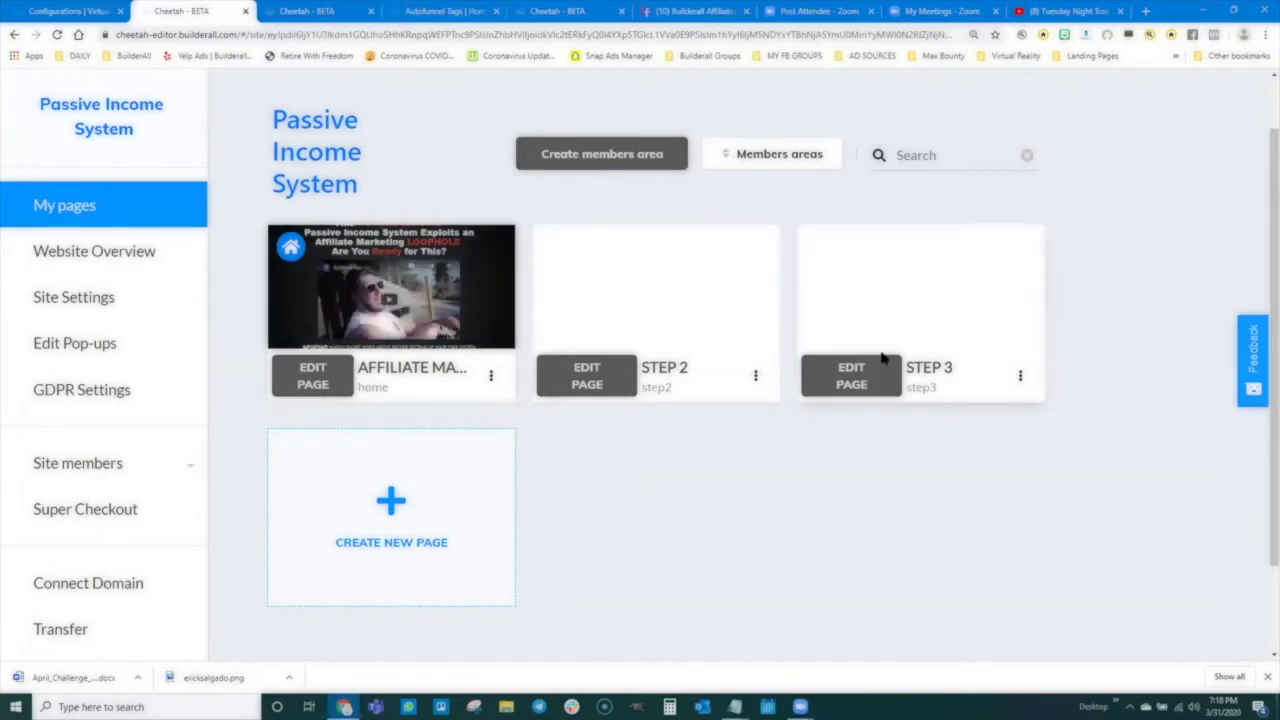
Open the live version of the Passive Income System home page and view its Step 1 section
{"action": "left_click", "coordinate": [490, 377]}
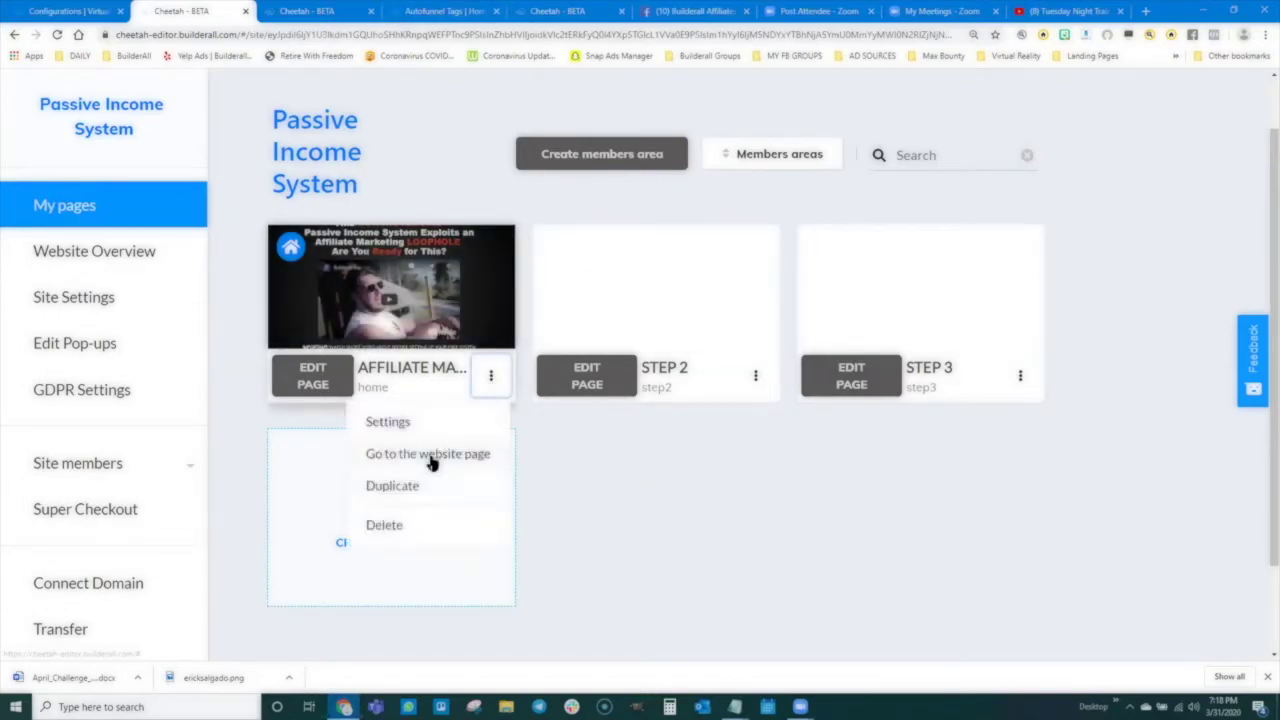
{"action": "left_click", "coordinate": [485, 455]}
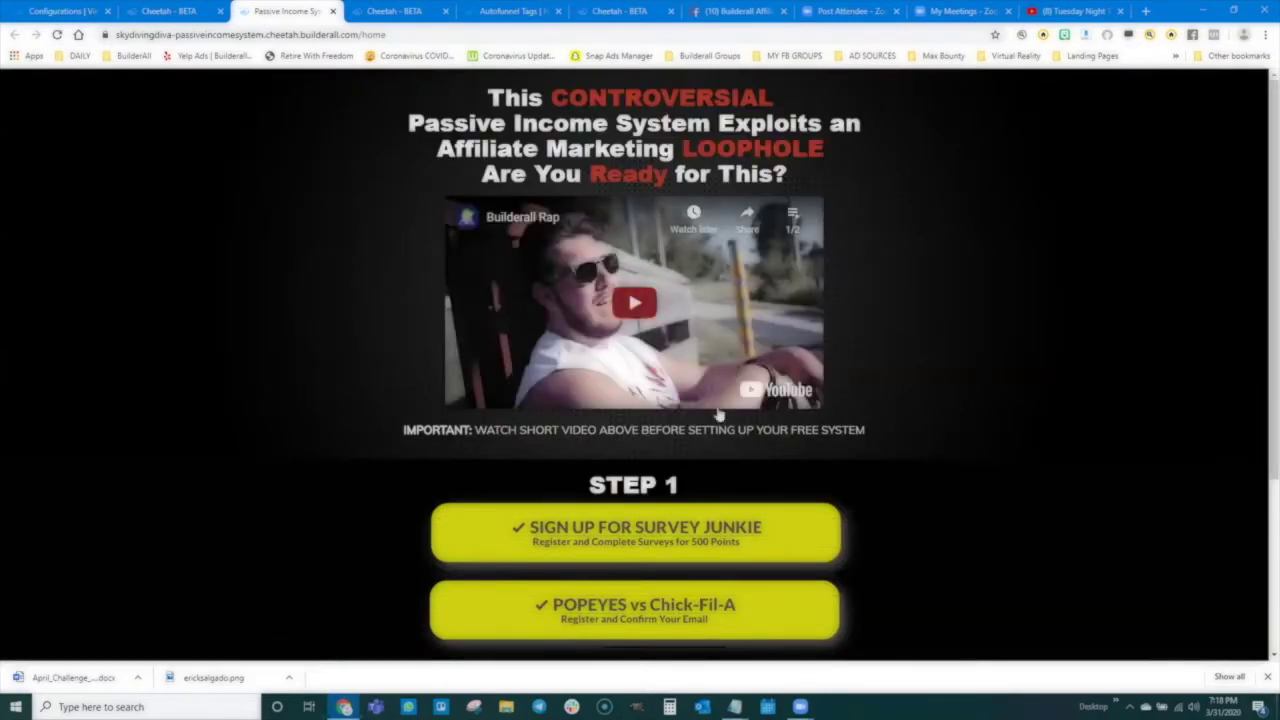
{"action": "scroll", "coordinate": [851, 457], "scroll_direction": "down", "scroll_amount": 1}
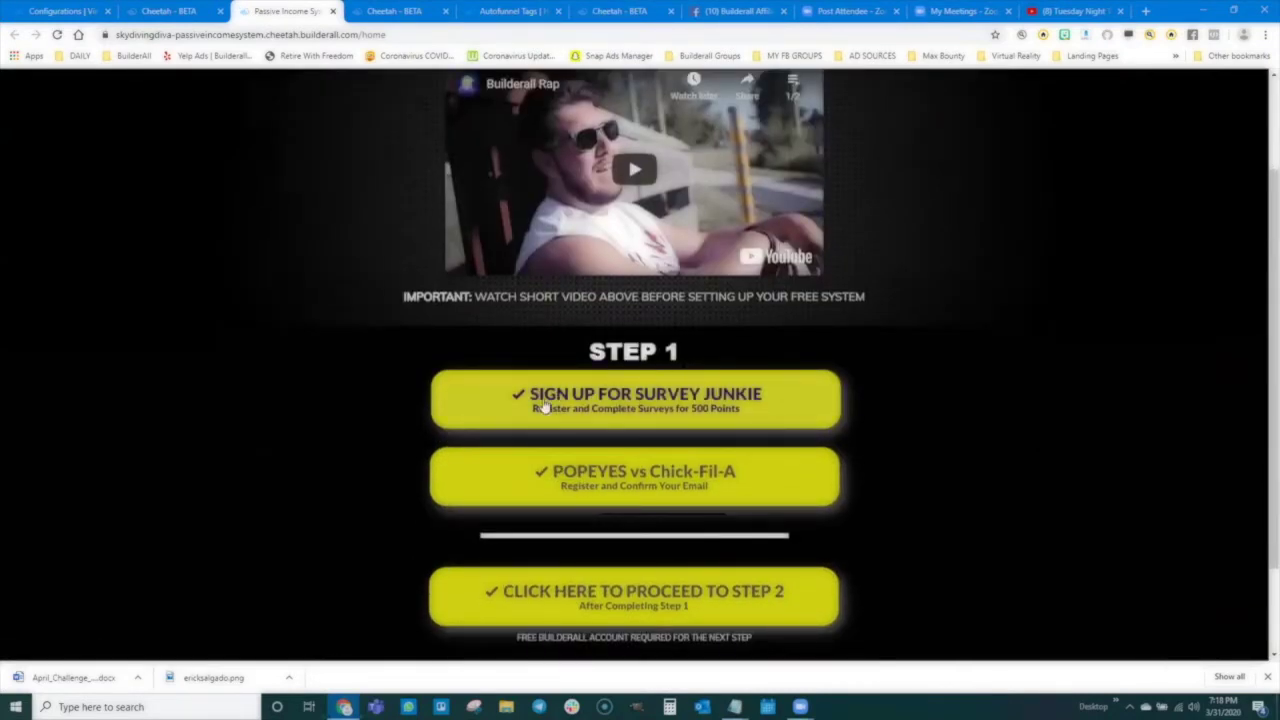
Follow the Survey Junkie sign-up link under Step 1 and look over its landing page
{"action": "left_click", "coordinate": [690, 400]}
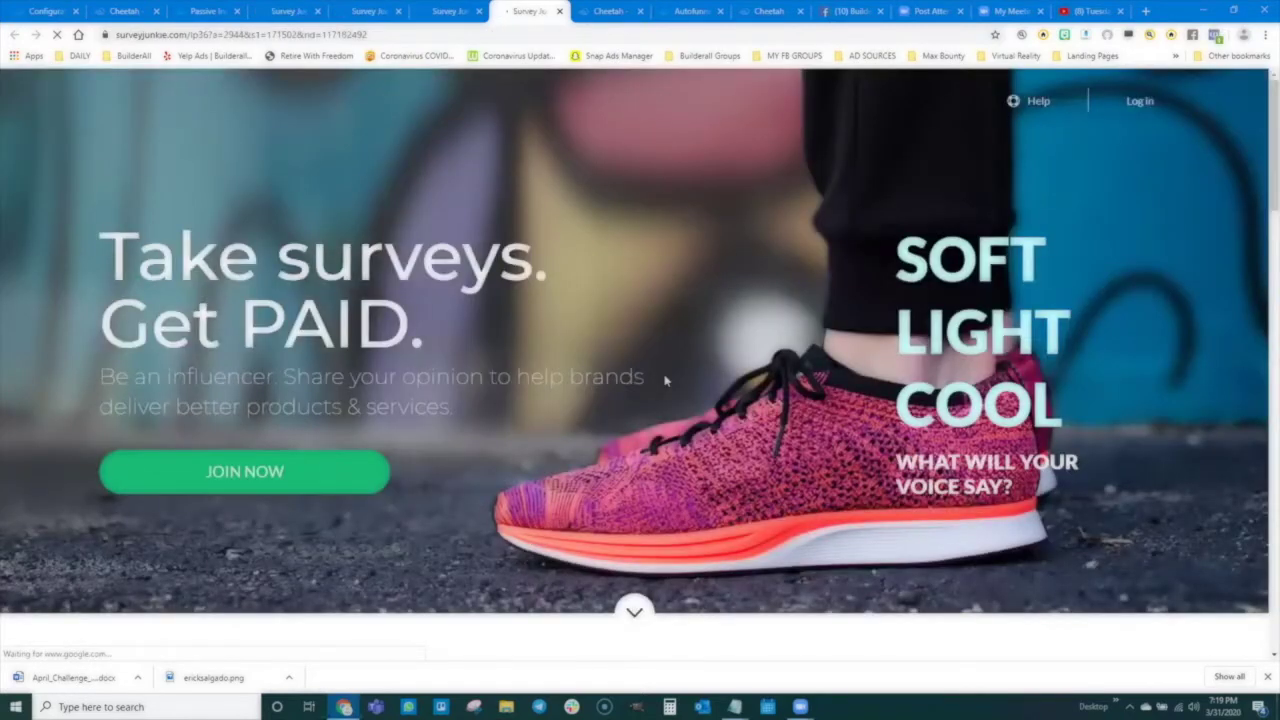
{"action": "scroll", "coordinate": [620, 380], "scroll_direction": "down", "scroll_amount": 1}
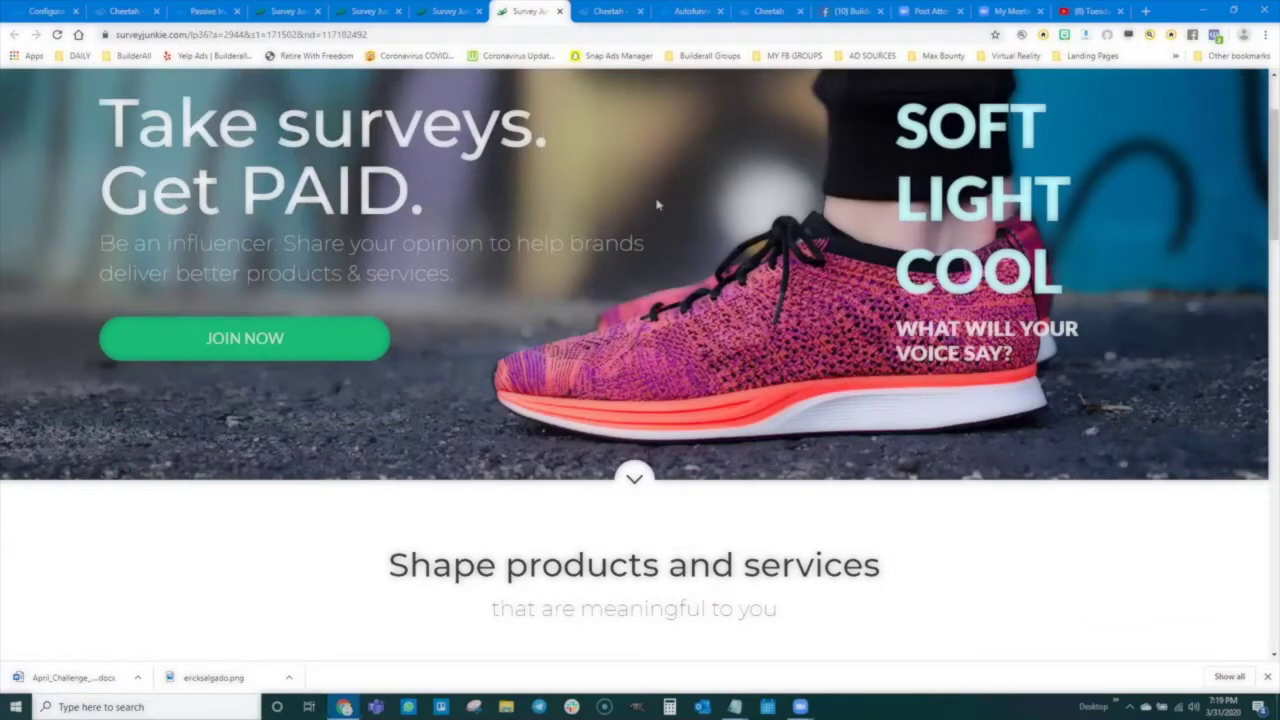
{"action": "scroll", "coordinate": [230, 502], "scroll_direction": "up", "scroll_amount": 1}
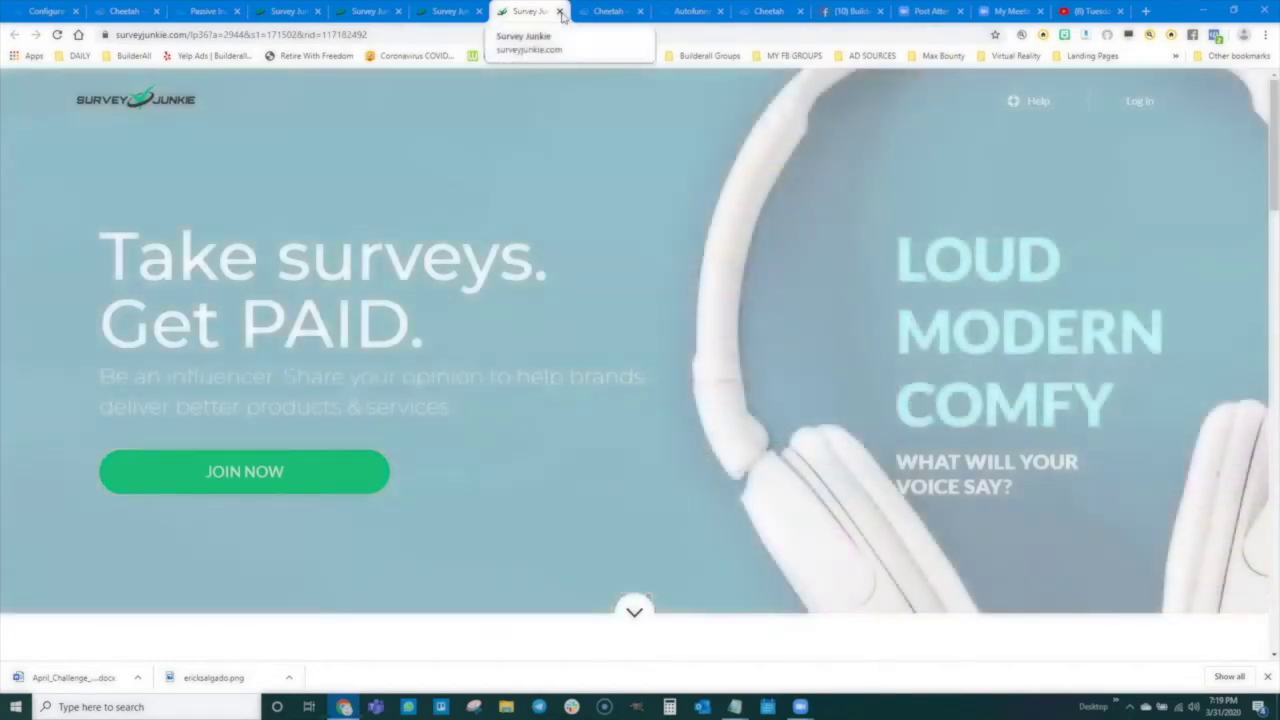
Close all the open Survey Junkie tabs
{"action": "left_click", "coordinate": [560, 11]}
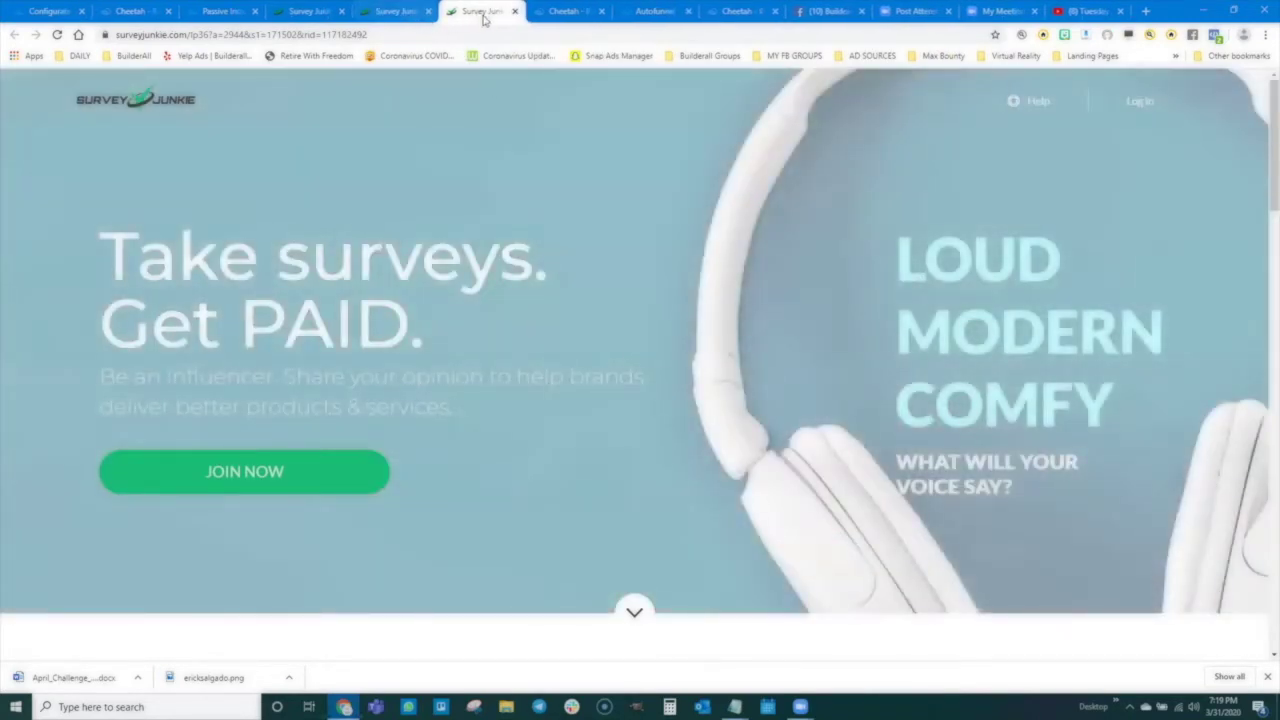
{"action": "left_click", "coordinate": [515, 11]}
{"action": "left_click", "coordinate": [405, 13]}
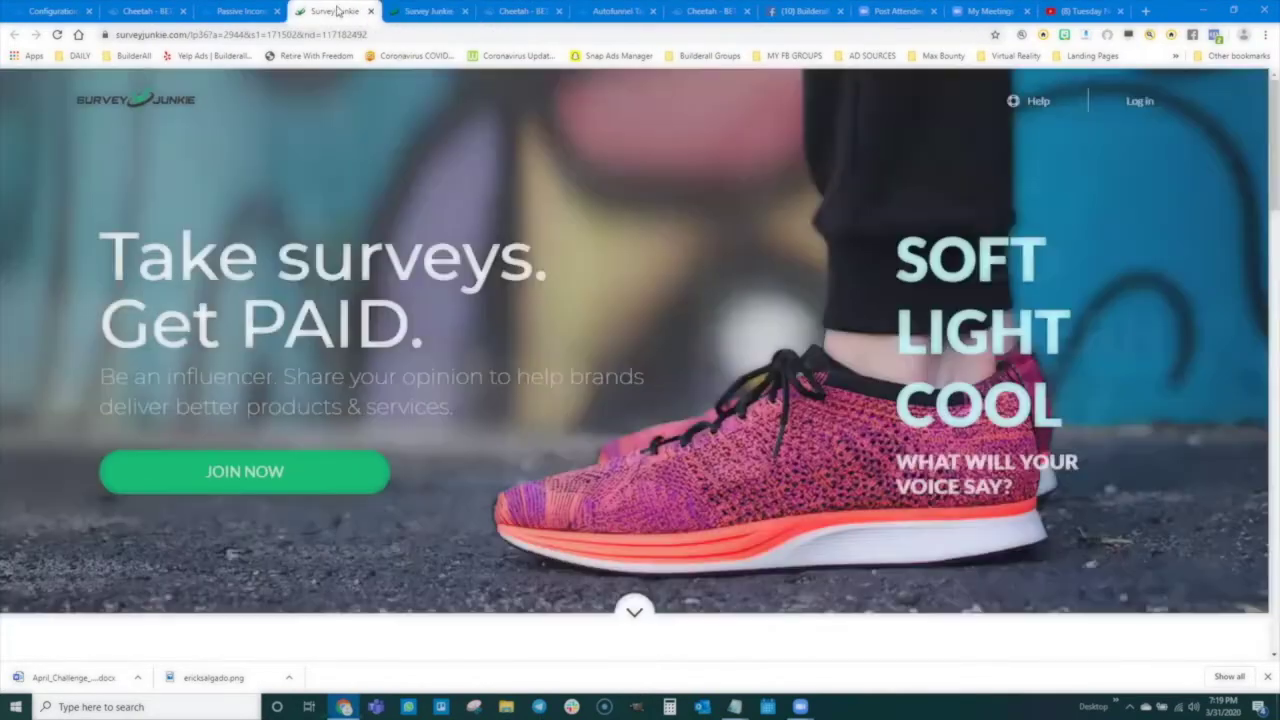
{"action": "left_click", "coordinate": [464, 11]}
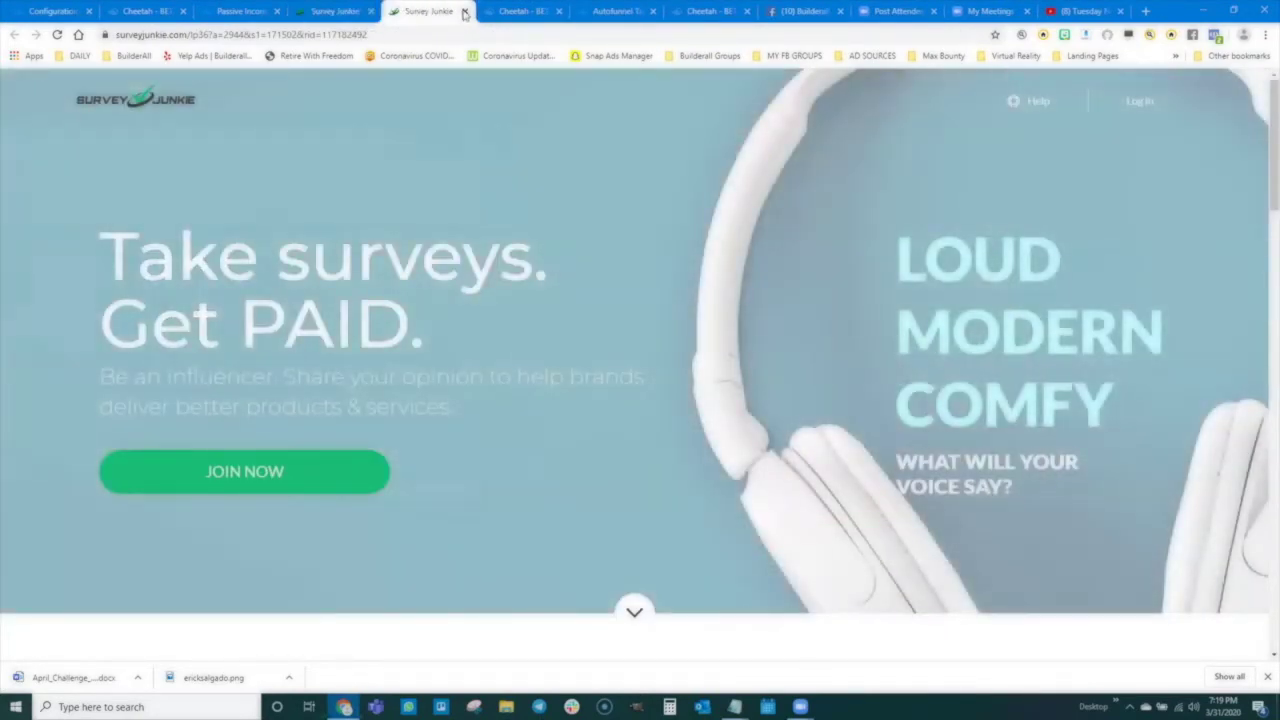
{"action": "left_click", "coordinate": [405, 11]}
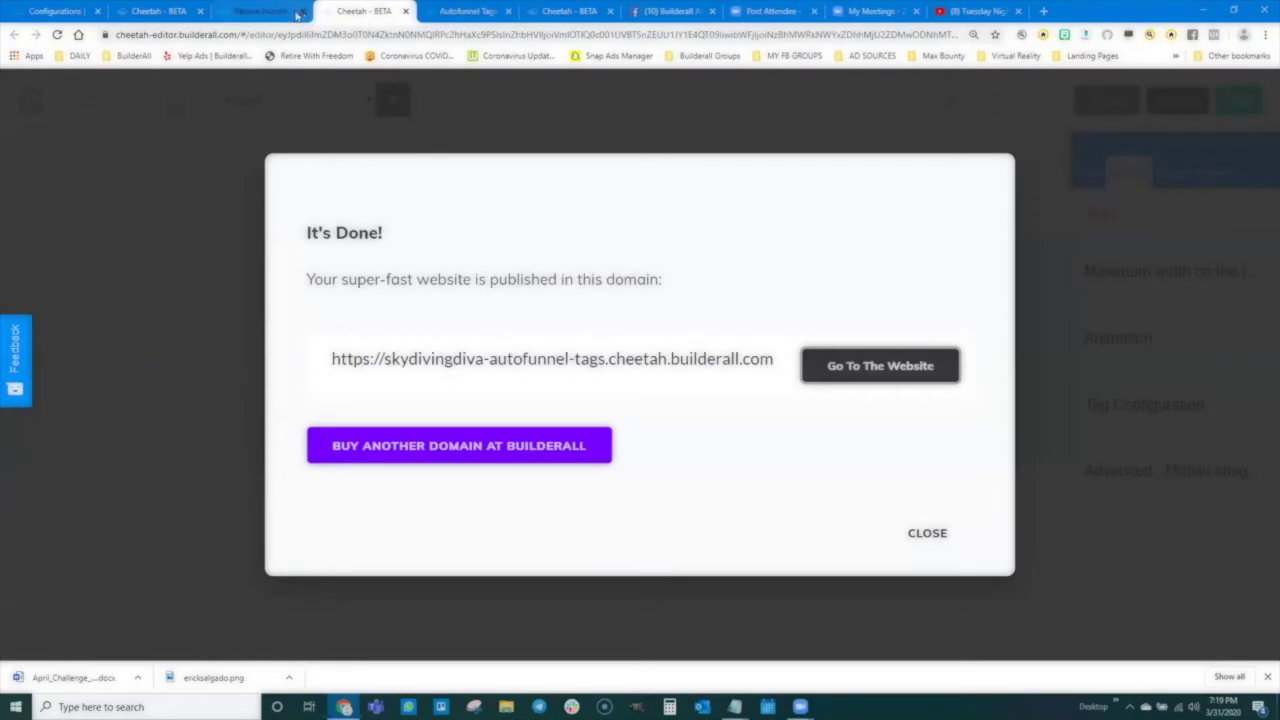
Dismiss the publishing confirmation and close both the Autofunnel Tags editor and its live page
{"action": "left_click", "coordinate": [926, 533]}
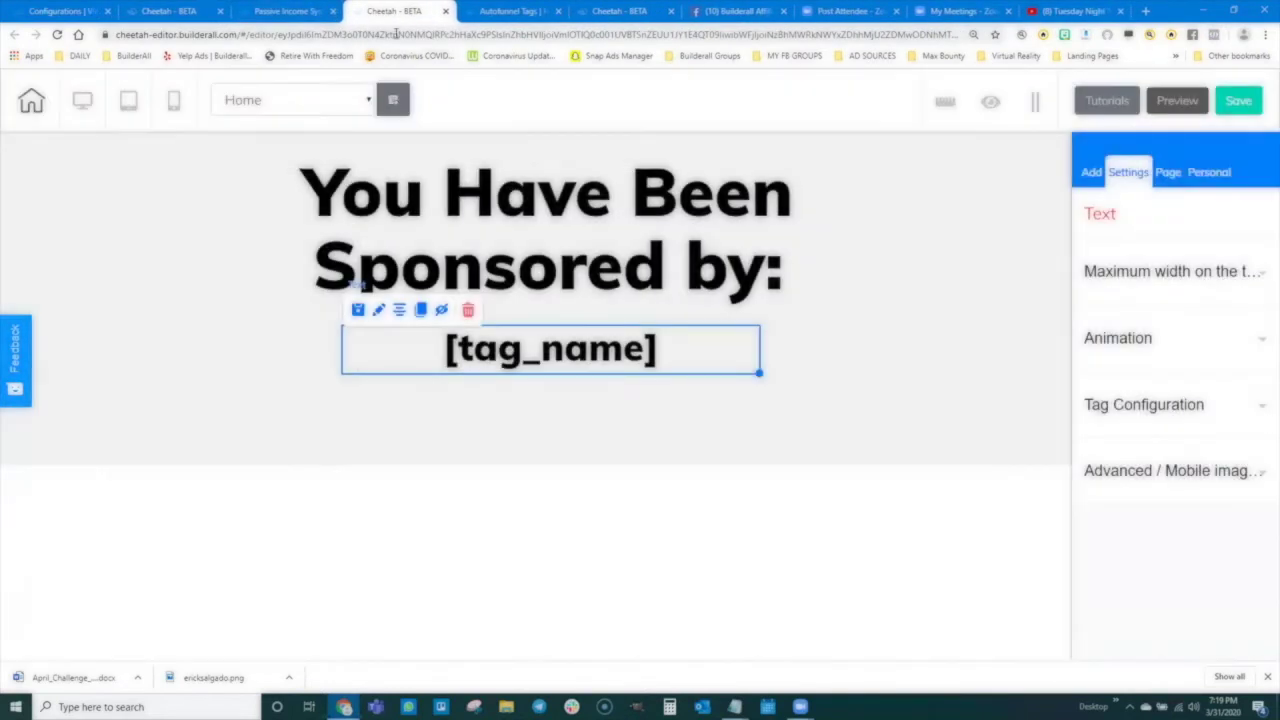
{"action": "left_click", "coordinate": [445, 11]}
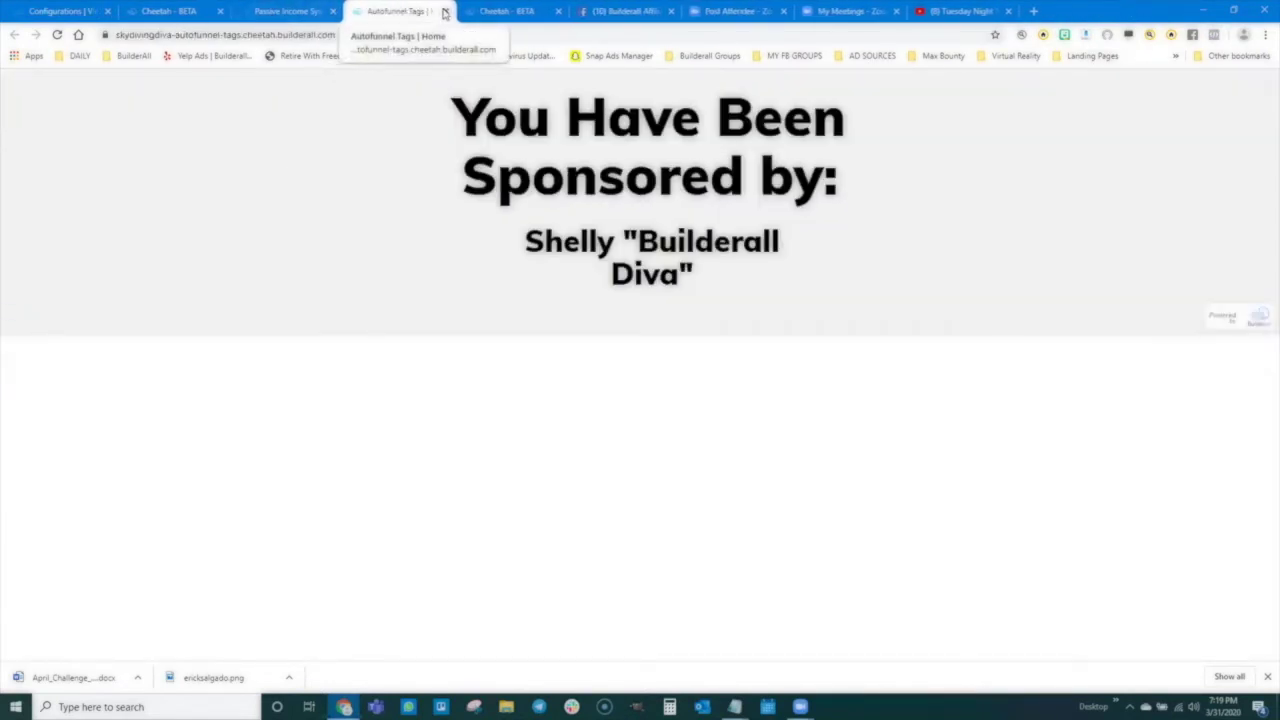
{"action": "left_click", "coordinate": [445, 11]}
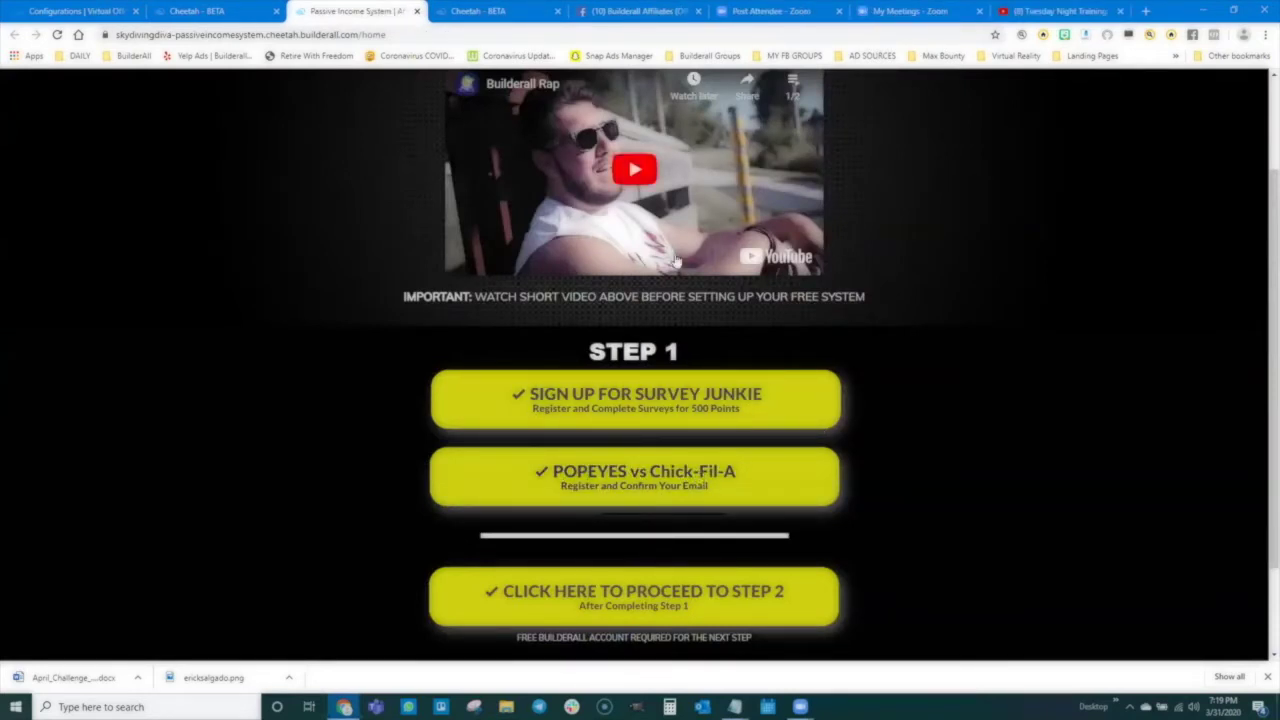
Check the Popeyes vs Chick-Fil-A offer linked from Step 1 and close all of its tabs
{"action": "left_click", "coordinate": [641, 473]}
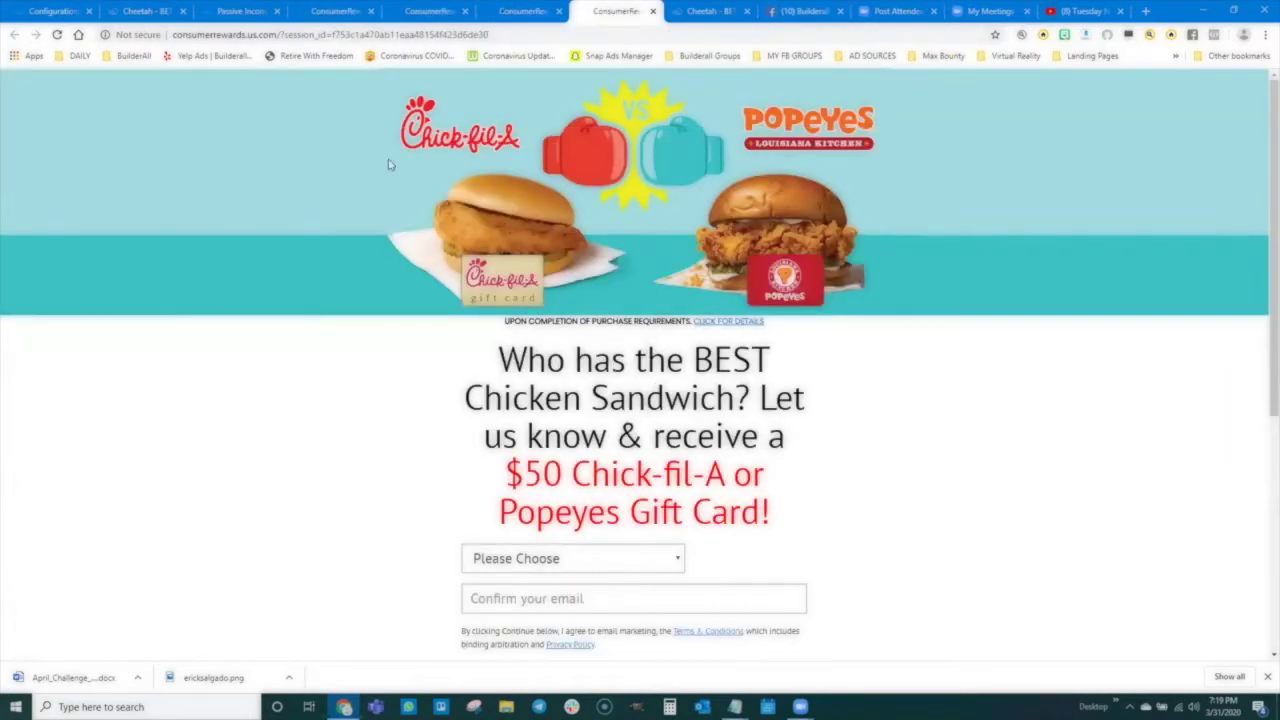
{"action": "scroll", "coordinate": [516, 449], "scroll_direction": "down", "scroll_amount": 1}
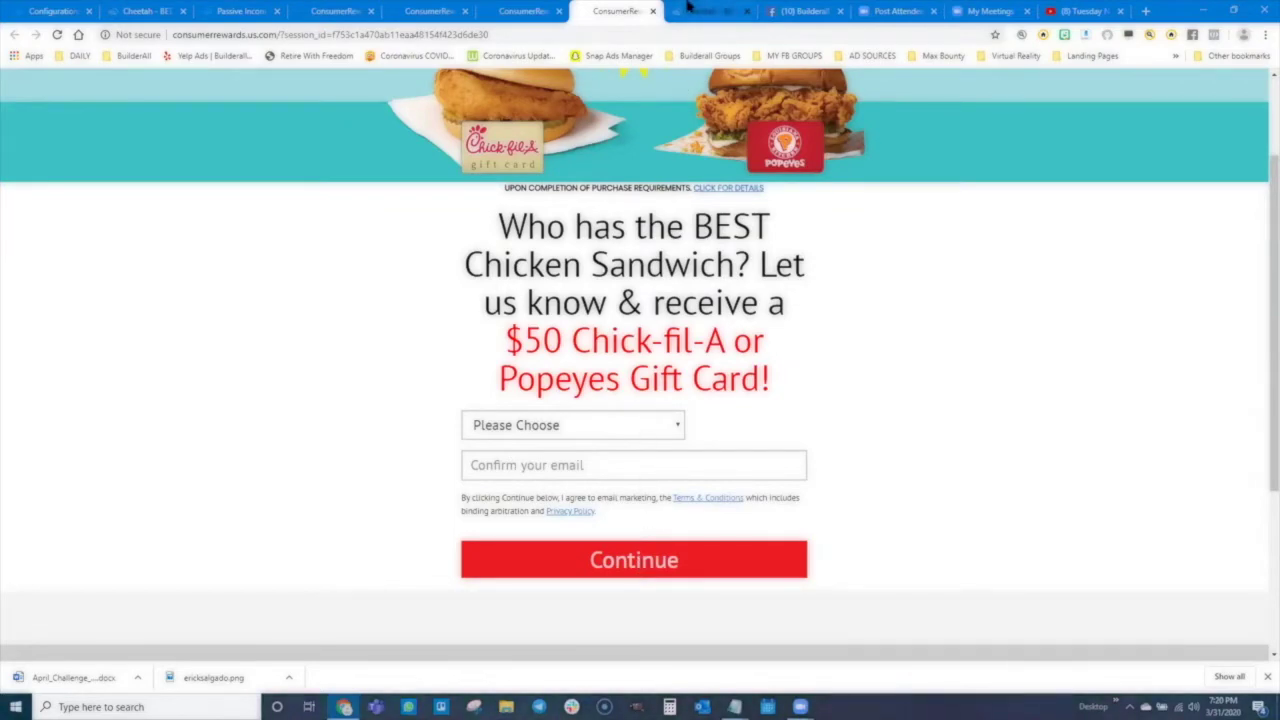
{"action": "left_click", "coordinate": [652, 11]}
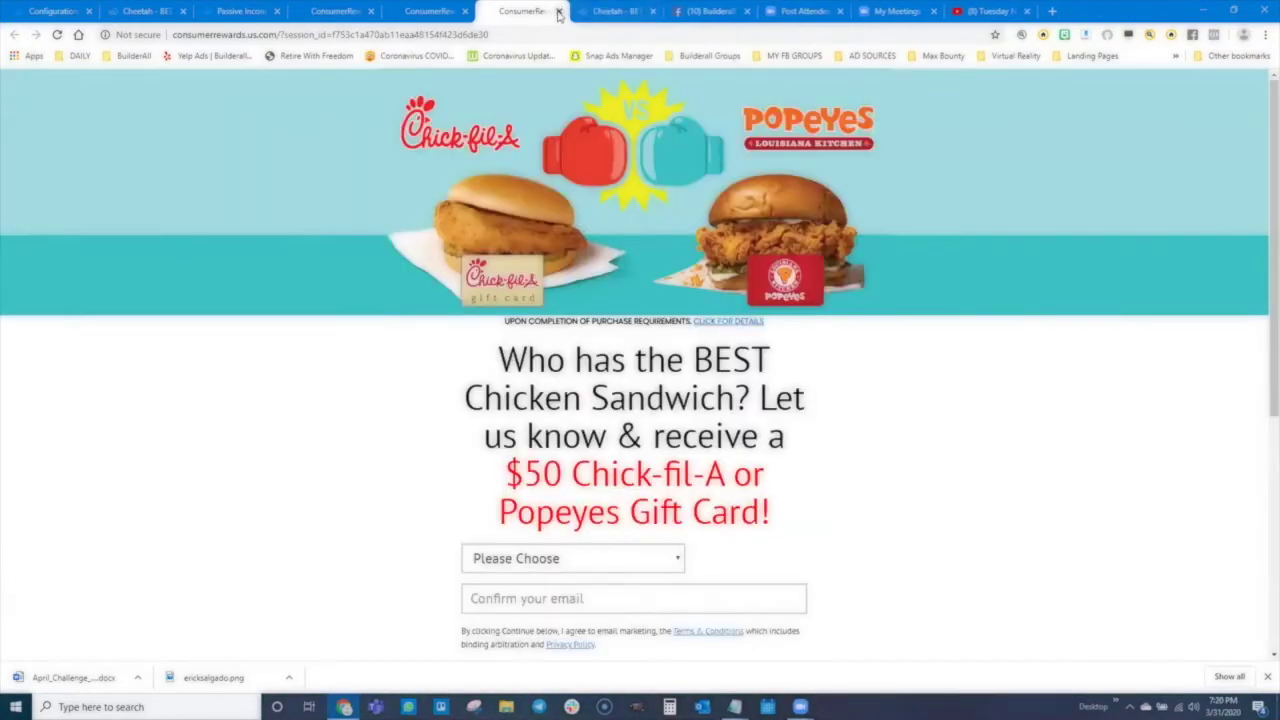
{"action": "left_click", "coordinate": [558, 11]}
{"action": "left_click", "coordinate": [430, 11]}
{"action": "left_click", "coordinate": [465, 11]}
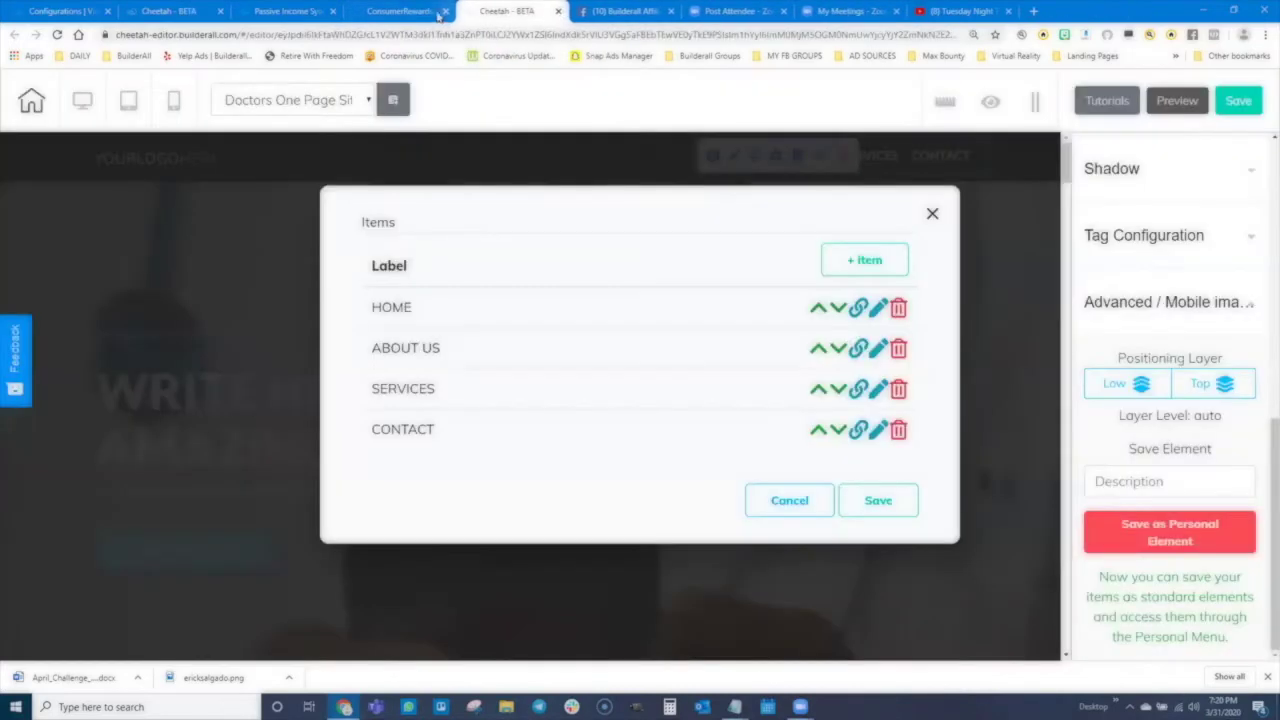
{"action": "left_click", "coordinate": [420, 11]}
{"action": "left_click", "coordinate": [445, 11]}
{"action": "left_click", "coordinate": [300, 11]}
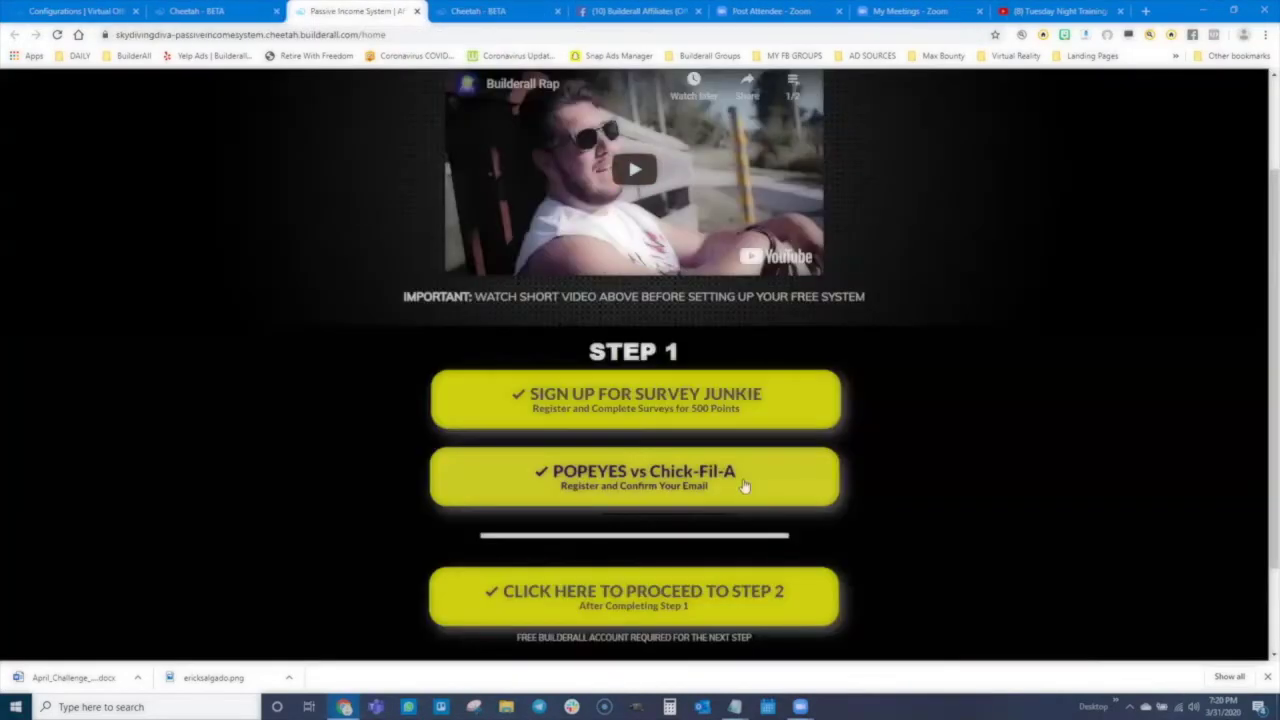
Proceed to Step 2 of the live funnel and examine its Builderall, Max Bounty and final step links
{"action": "scroll", "coordinate": [743, 486], "scroll_direction": "down", "scroll_amount": 2}
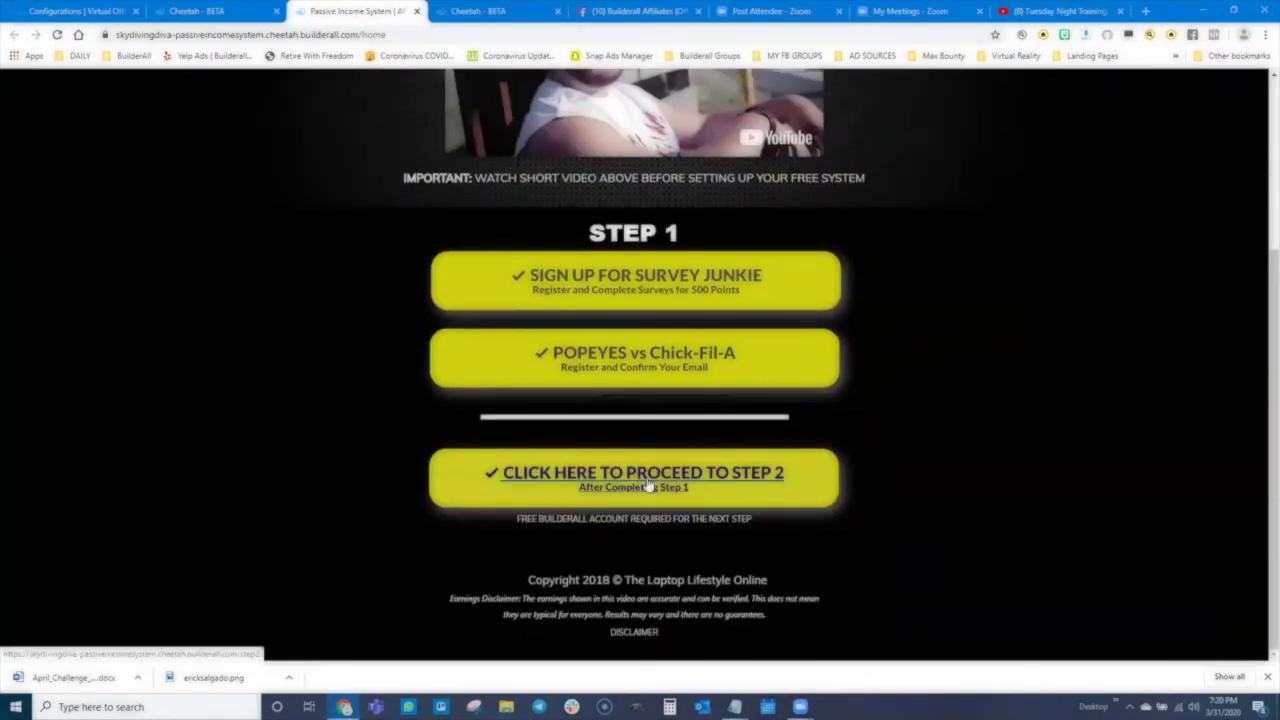
{"action": "left_click", "coordinate": [676, 485]}
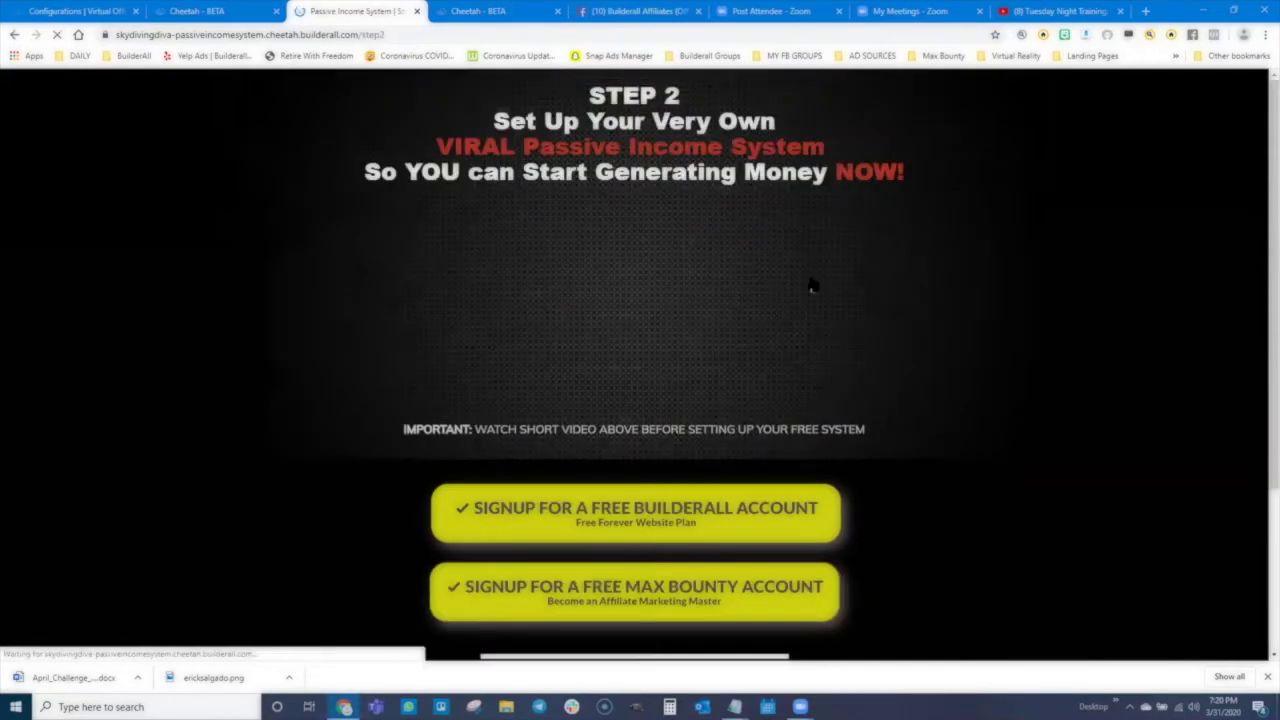
{"action": "scroll", "coordinate": [565, 365], "scroll_direction": "down", "scroll_amount": 2}
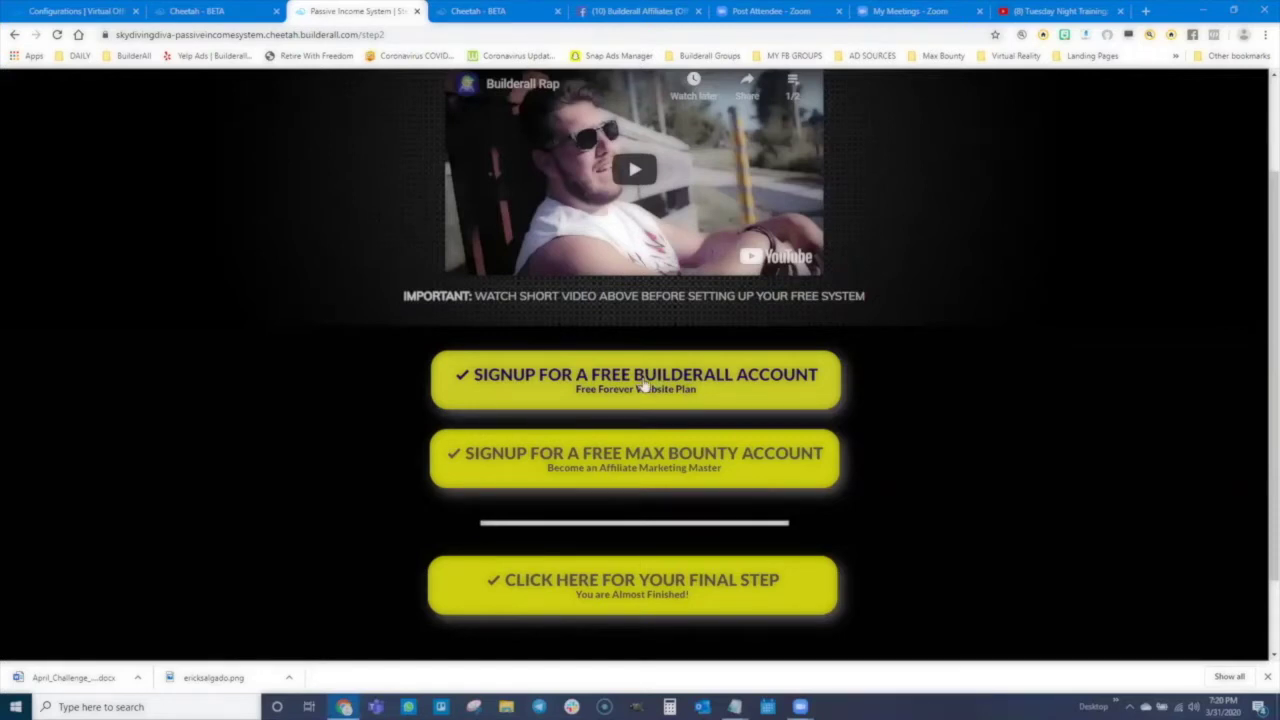
{"action": "scroll", "coordinate": [637, 470], "scroll_direction": "down", "scroll_amount": 1}
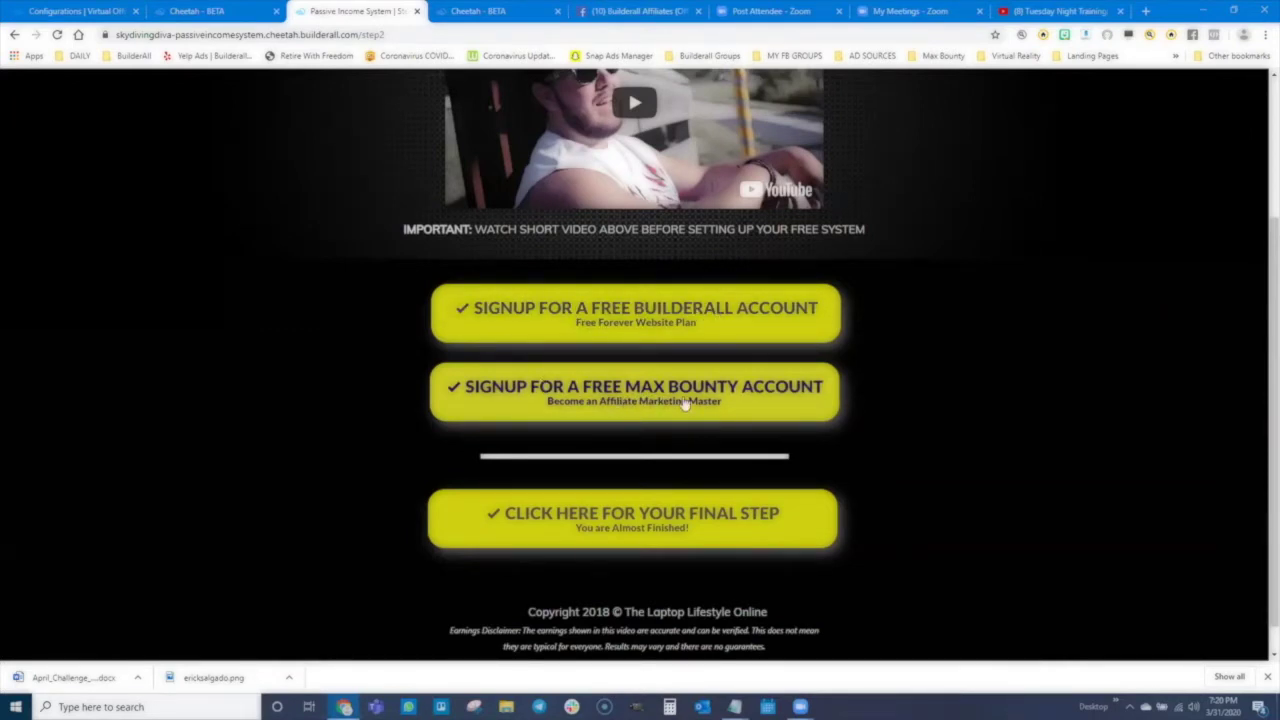
{"action": "scroll", "coordinate": [660, 540], "scroll_direction": "down", "scroll_amount": 1}
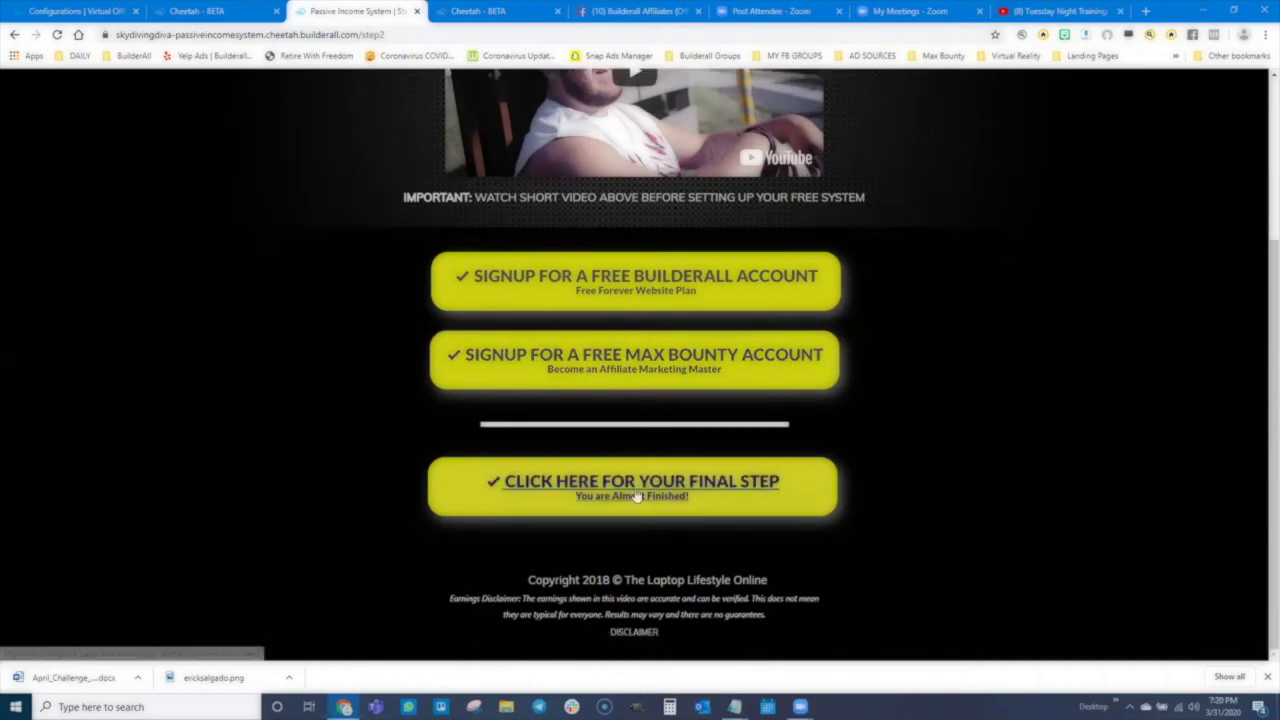
Proceed to the funnel's final step and examine its Udimi, Laptop Lifestyle Mastermind and Payoneer links
{"action": "left_click", "coordinate": [736, 497]}
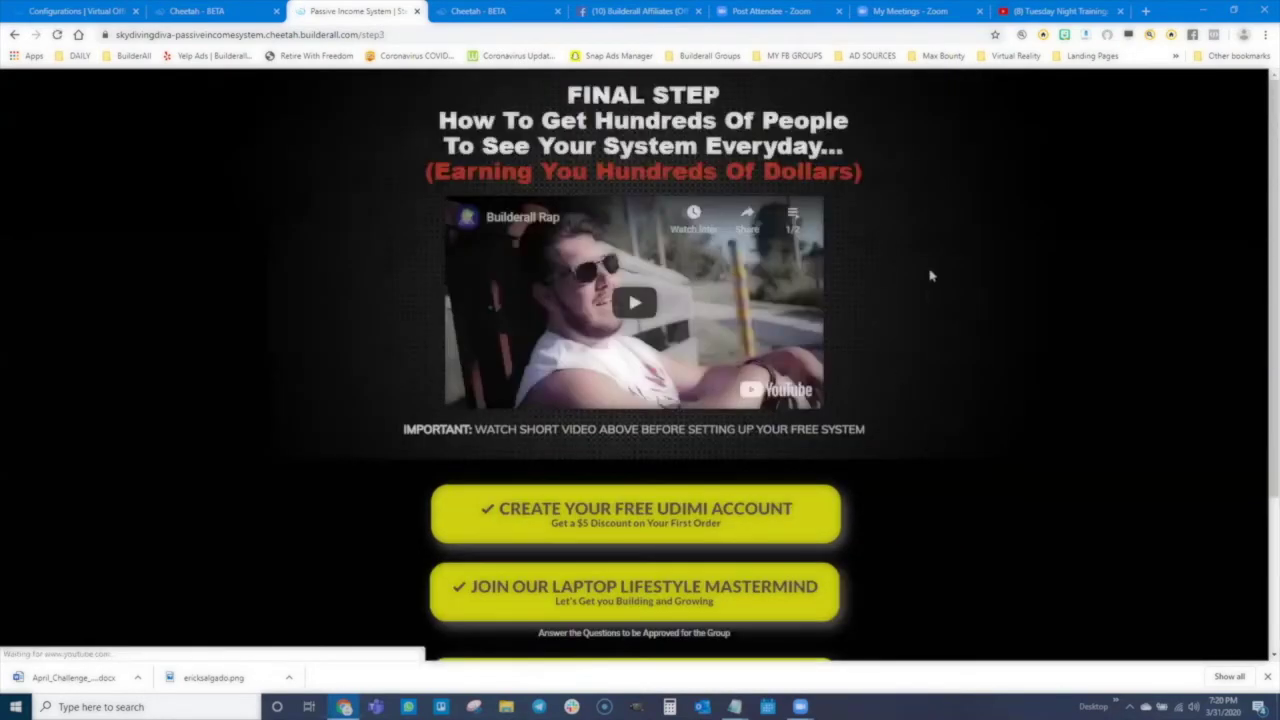
{"action": "scroll", "coordinate": [929, 271], "scroll_direction": "down", "scroll_amount": 2}
{"action": "scroll", "coordinate": [597, 420], "scroll_direction": "down", "scroll_amount": 1}
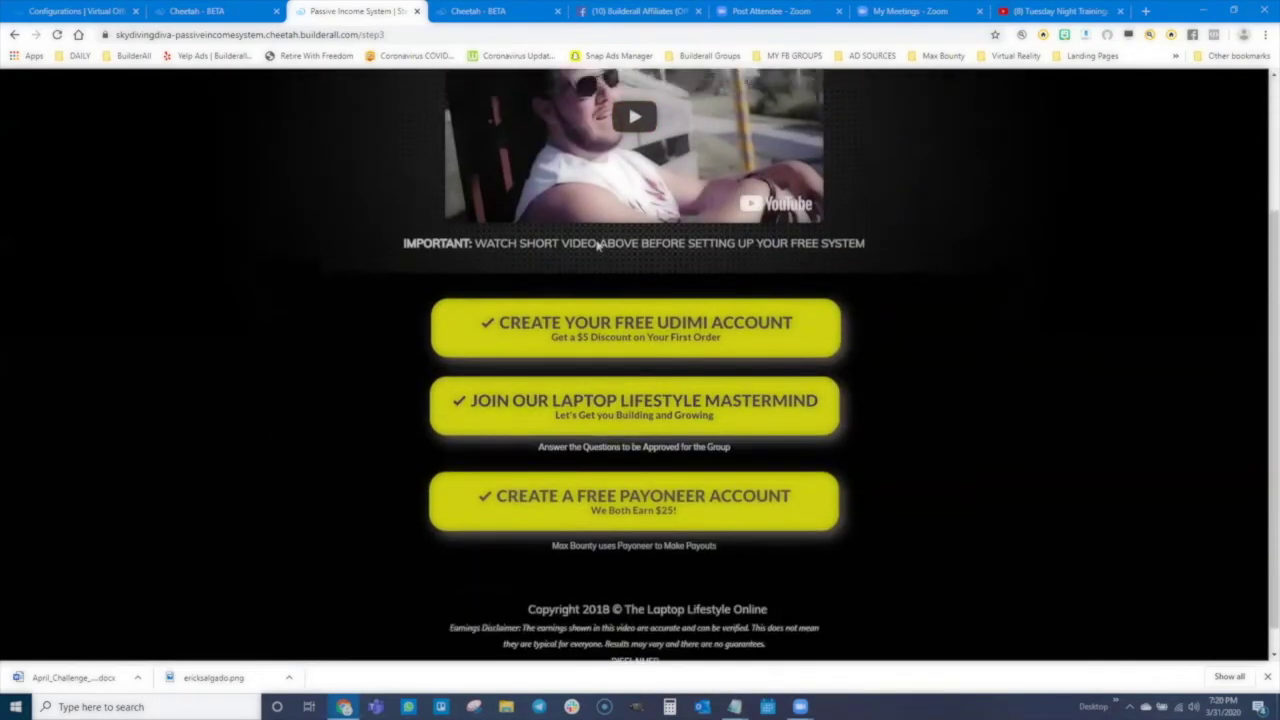
{"action": "scroll", "coordinate": [560, 380], "scroll_direction": "up", "scroll_amount": 2}
{"action": "scroll", "coordinate": [547, 360], "scroll_direction": "down", "scroll_amount": 2}
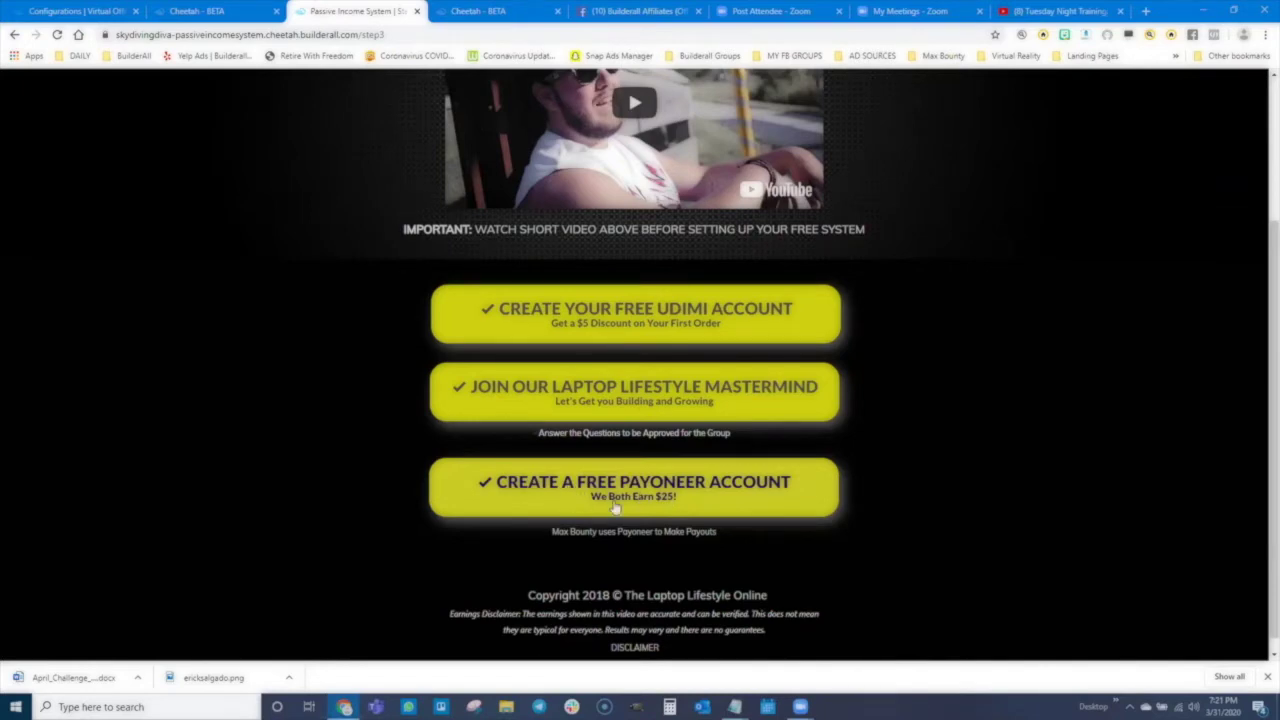
{"action": "scroll", "coordinate": [600, 420], "scroll_direction": "up", "scroll_amount": 1}
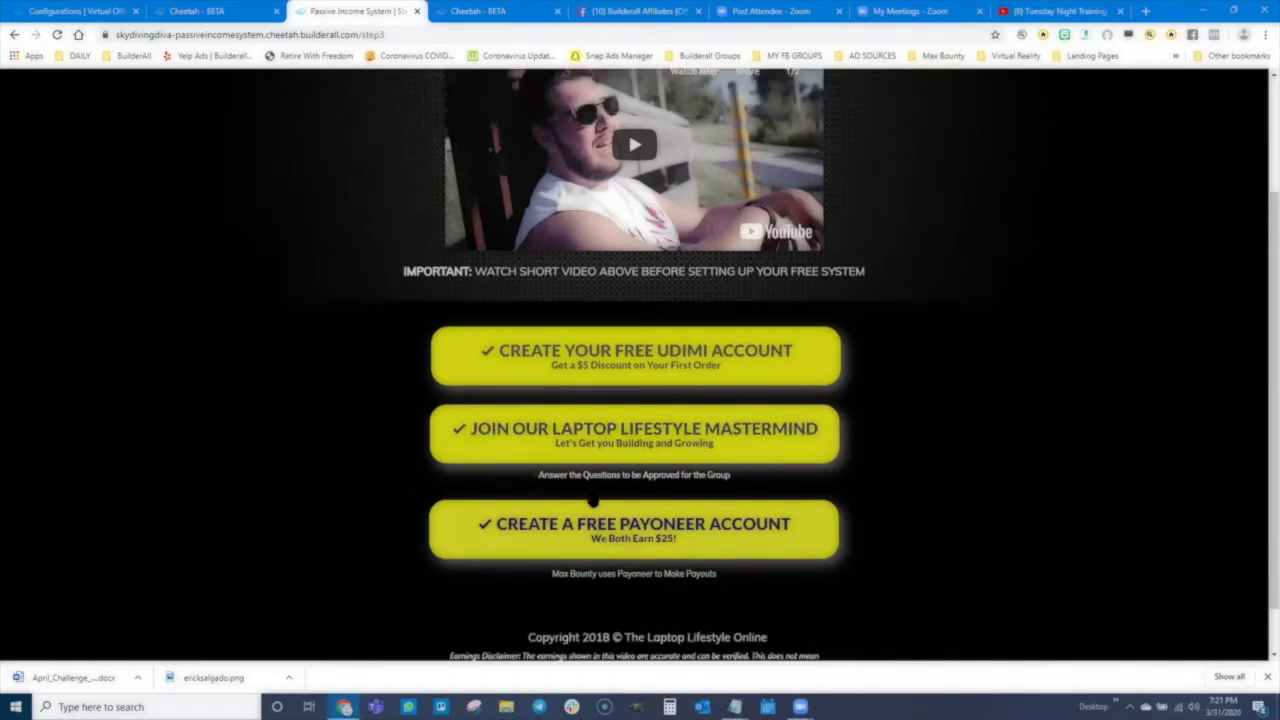
{"action": "scroll", "coordinate": [592, 500], "scroll_direction": "up", "scroll_amount": 4}
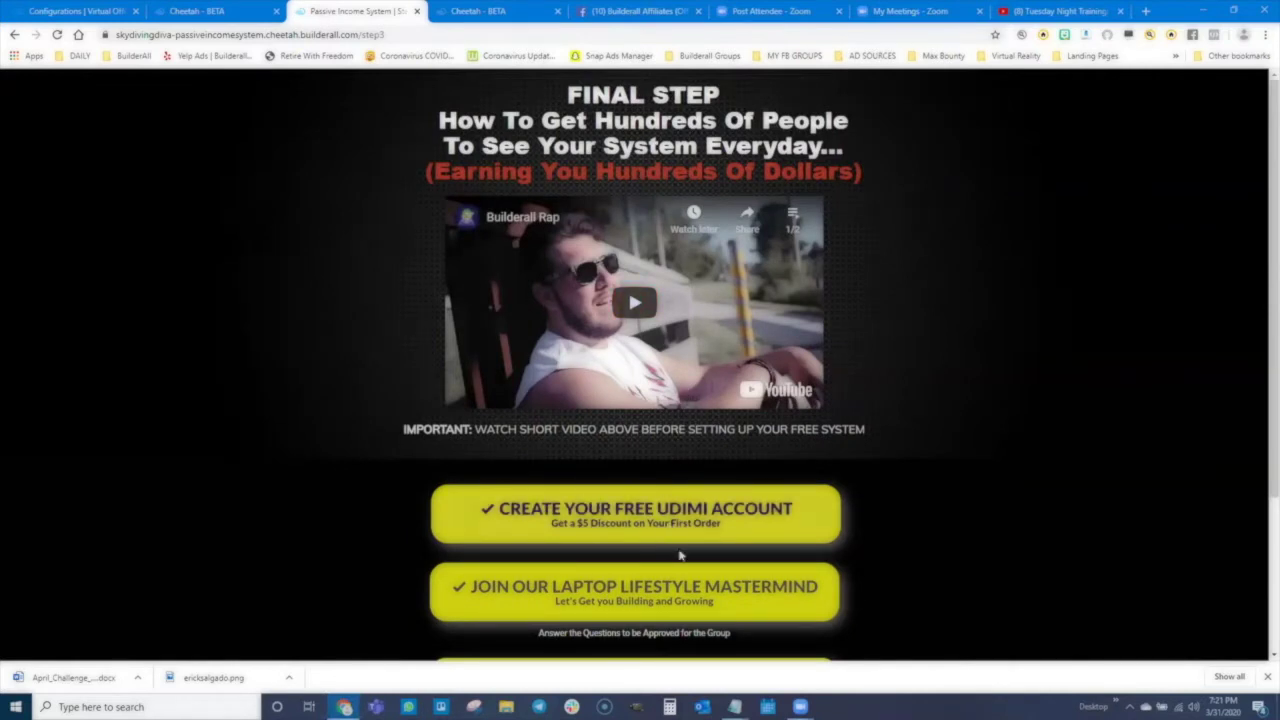
Return to the Builderall account configurations and review the registration data and additional URLs stored as tags
{"action": "left_click", "coordinate": [70, 11]}
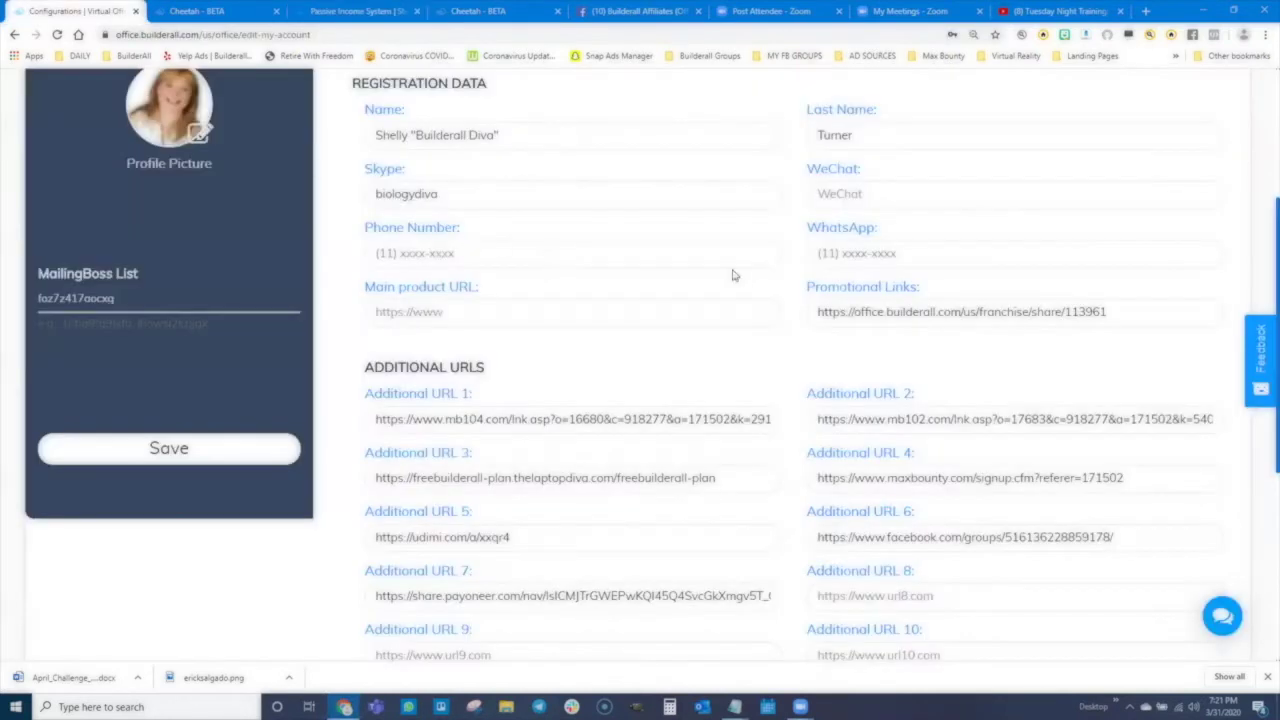
{"action": "scroll", "coordinate": [625, 462], "scroll_direction": "down", "scroll_amount": 1}
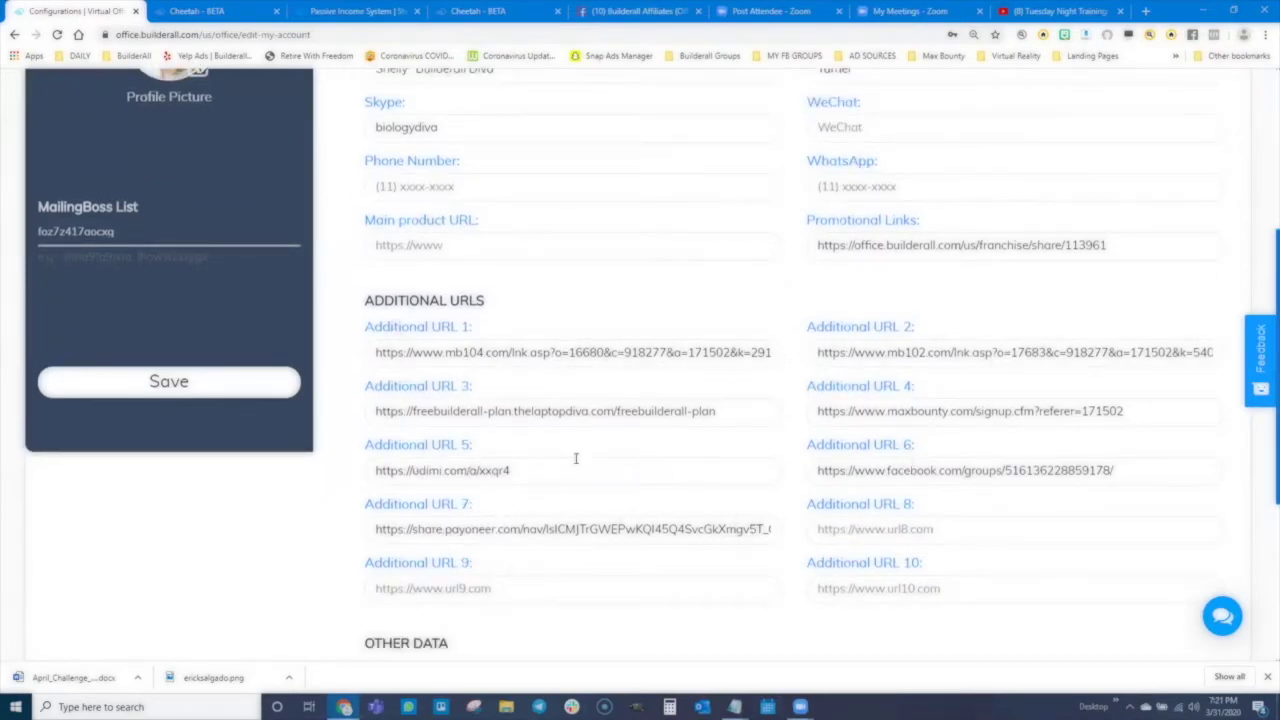
{"action": "scroll", "coordinate": [565, 134], "scroll_direction": "up", "scroll_amount": 3}
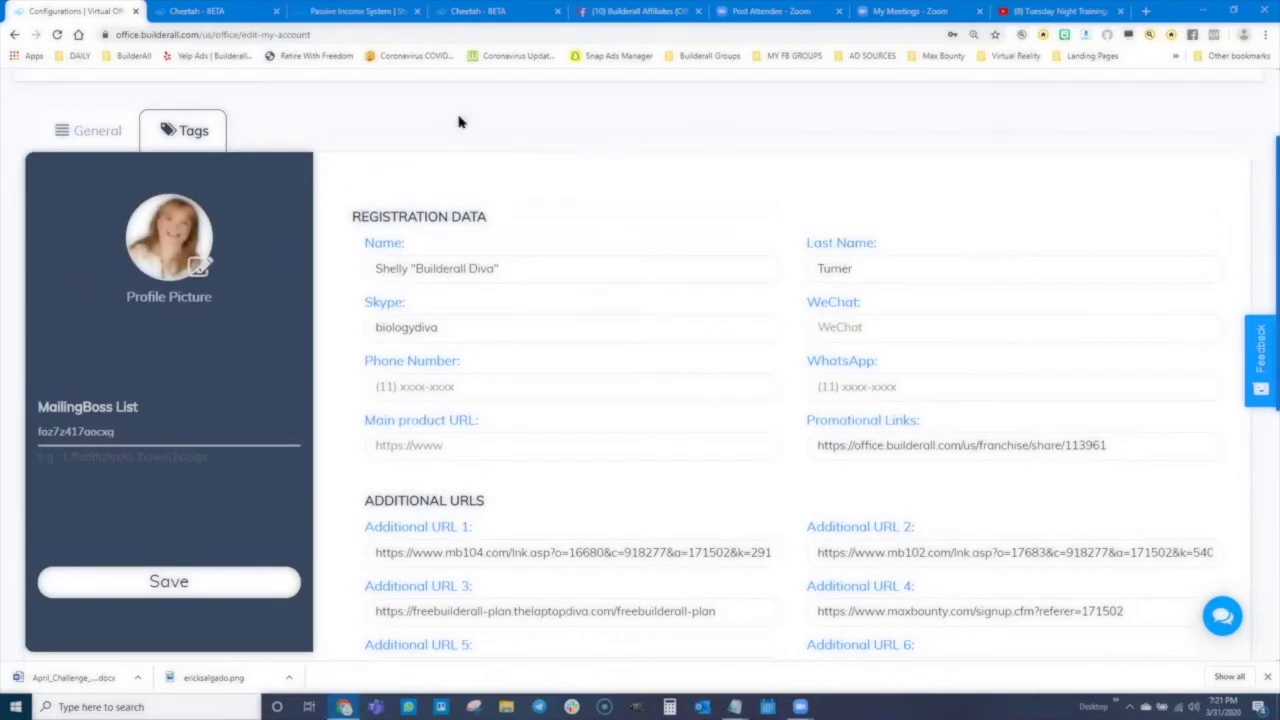